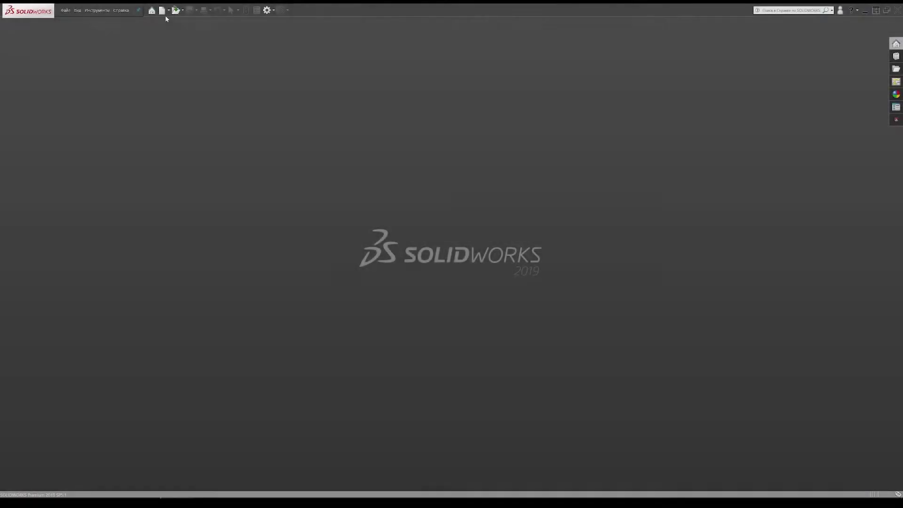
Step: Create a new blank part document from the Part template
left_click(160, 14)
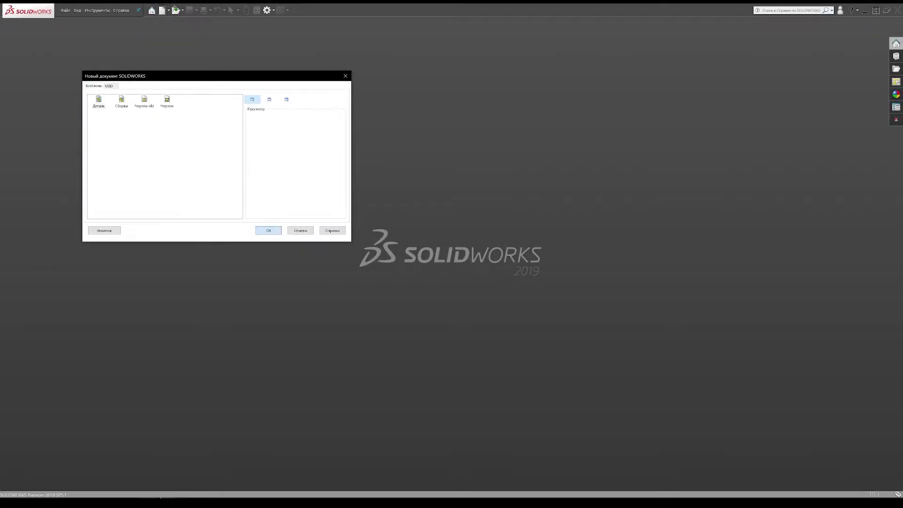
key("Return")
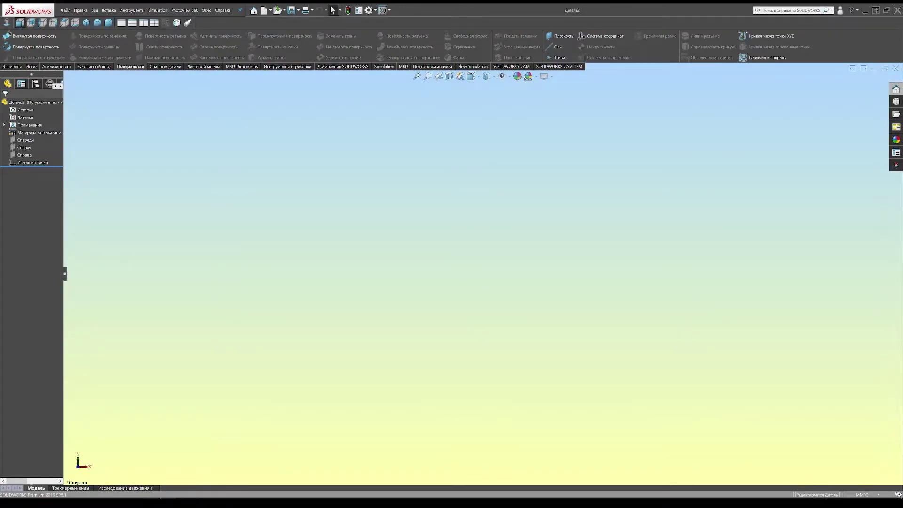
Step: On the Front plane, sketch a vertical centreline with a three-point arc at its top
left_click(23, 140)
left_click(19, 132)
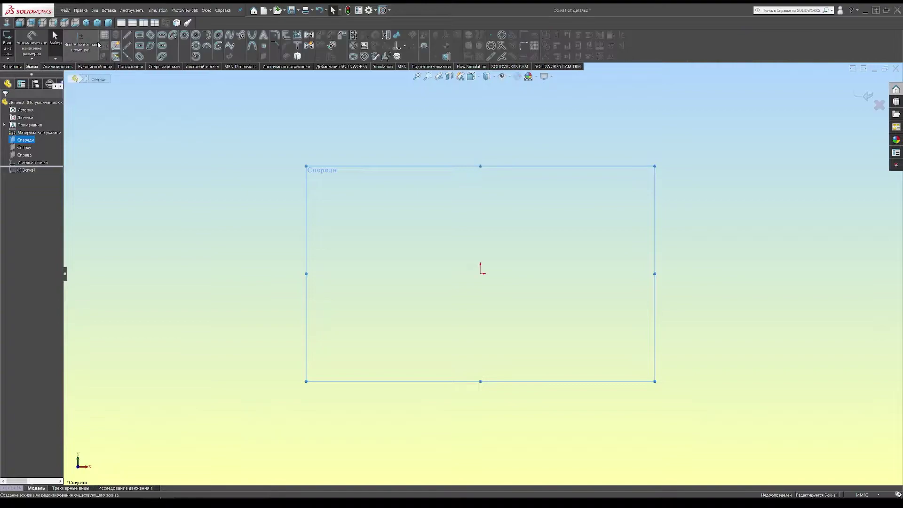
left_click(127, 45)
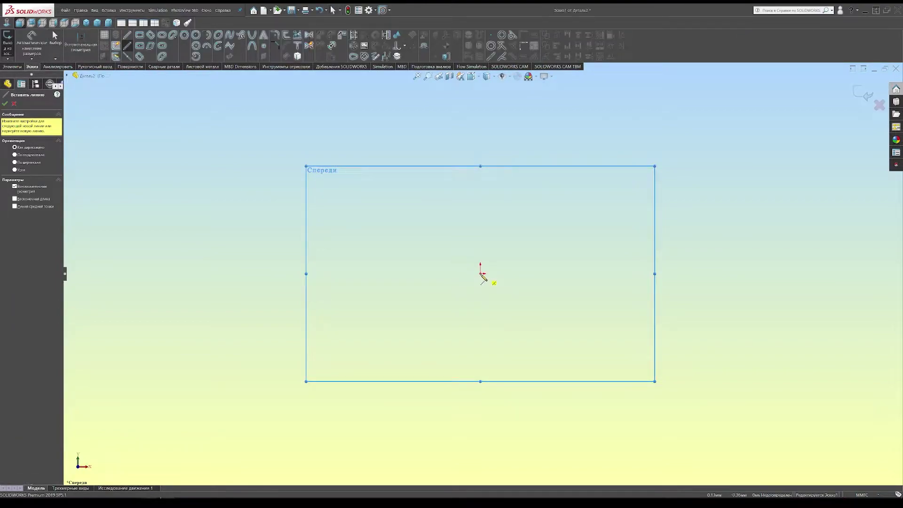
left_click_drag(480, 273, 480, 109)
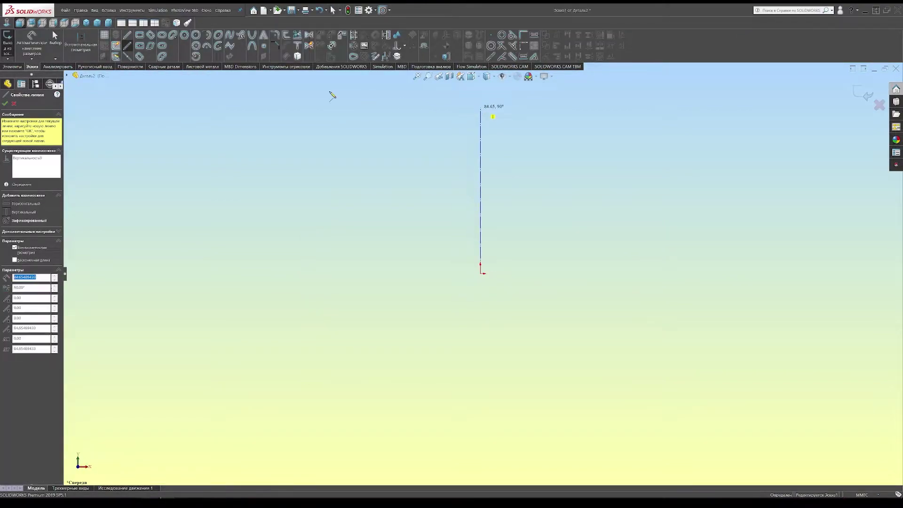
left_click(206, 45)
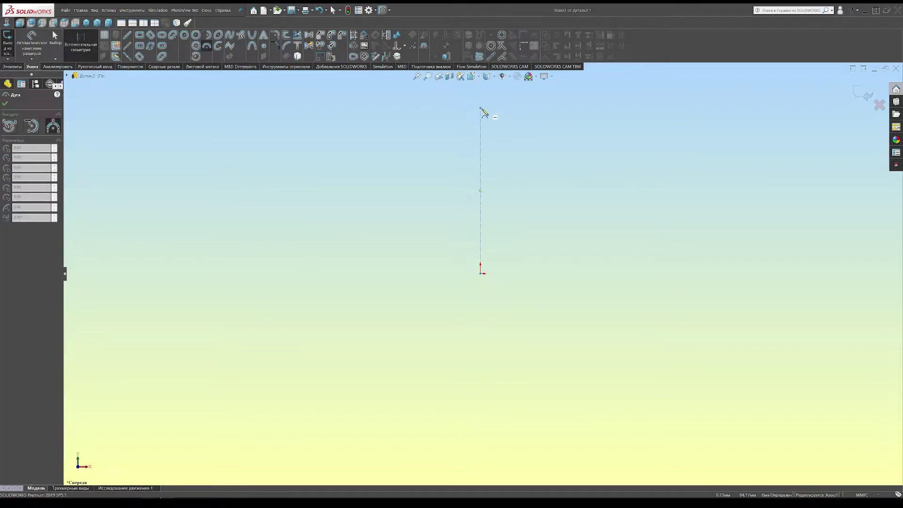
left_click_drag(480, 109, 566, 97)
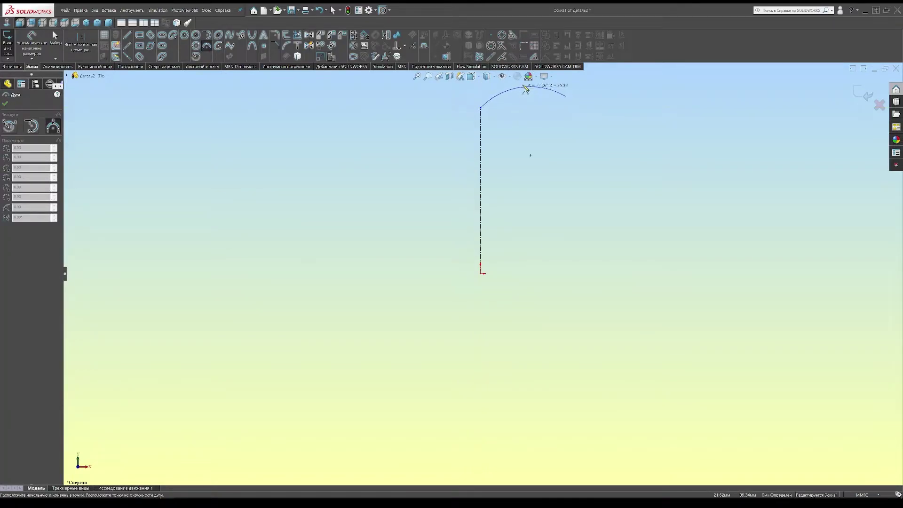
middle_click_drag(529, 95, 509, 141, "ctrl")
scroll(508, 141, "up", 2)
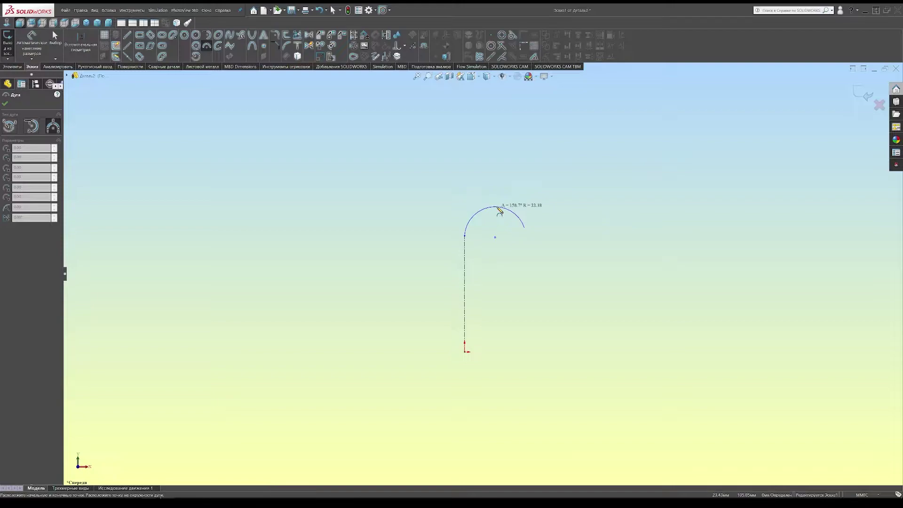
left_click(500, 210)
right_click(491, 167)
left_click(497, 190)
scroll(482, 238, "down", 3)
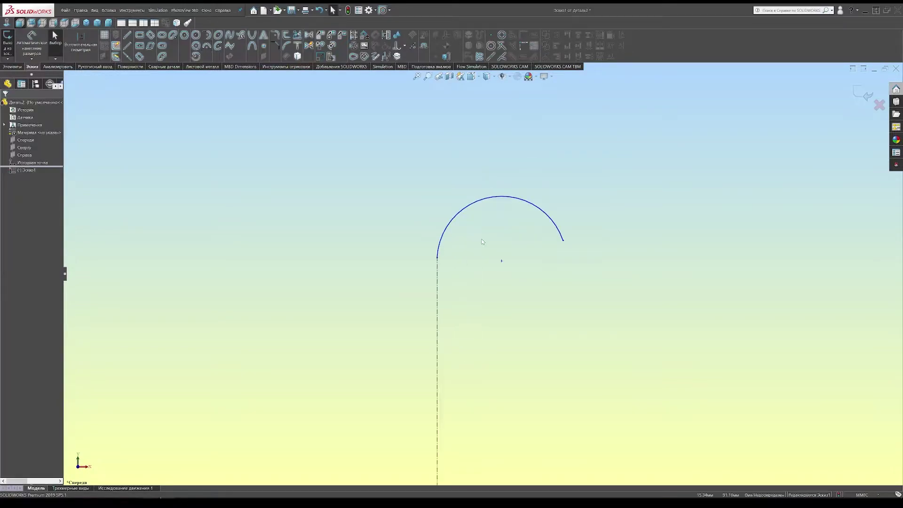
Step: Add horizontal relations so the arc's centre is level with both arc end points
left_click(502, 261)
left_click(438, 258, "ctrl")
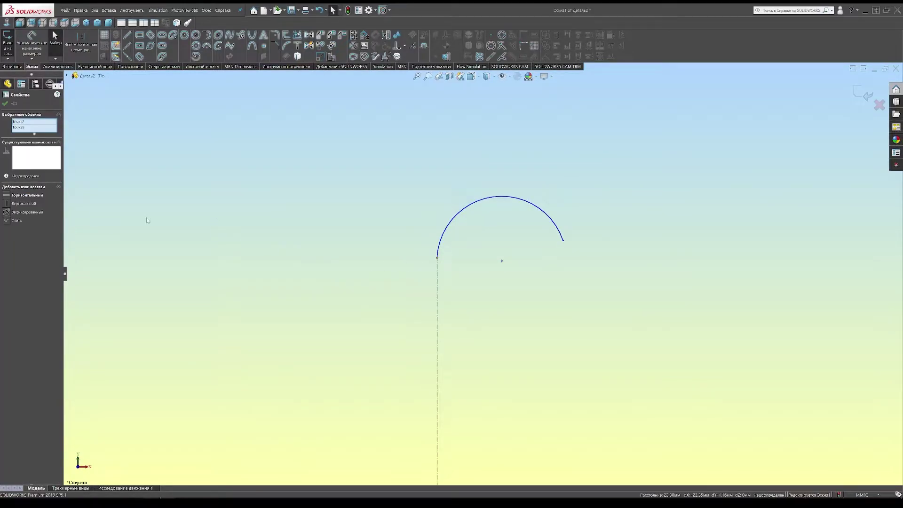
left_click(19, 195)
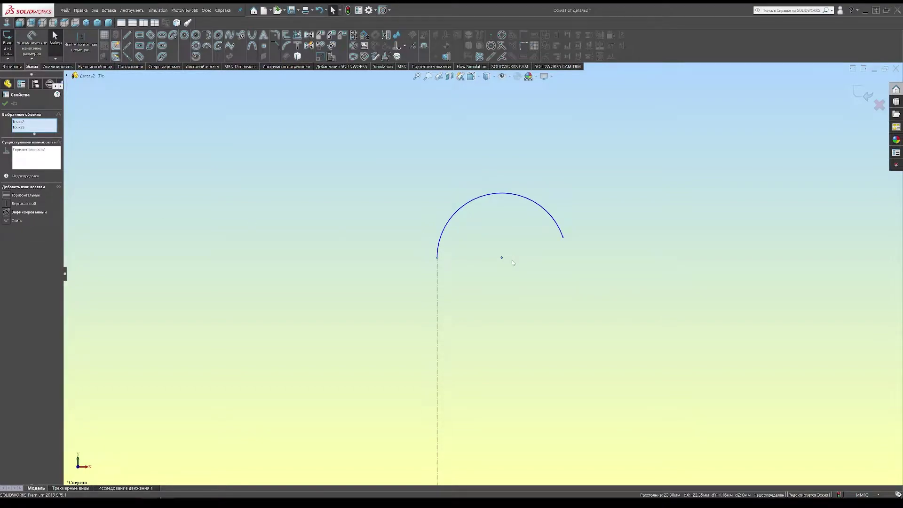
left_click(502, 261)
left_click(502, 259)
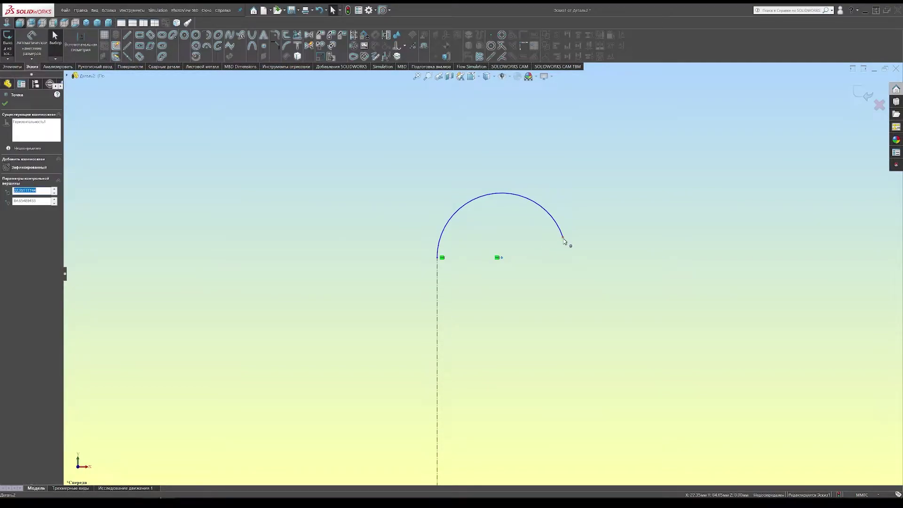
left_click(563, 239, "ctrl")
left_click(18, 194)
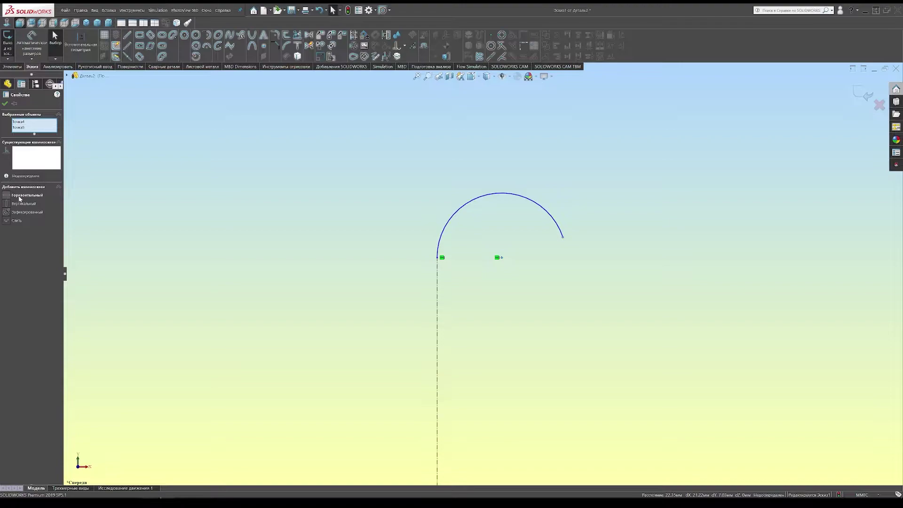
left_click(322, 192)
Step: Dimension the centreline height as 190 and the arc radius as 30
left_click(40, 47)
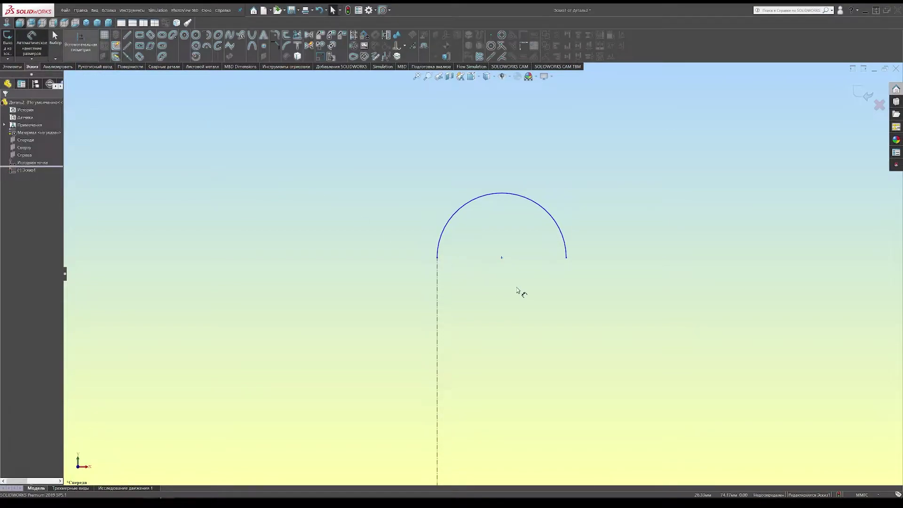
left_click(437, 268)
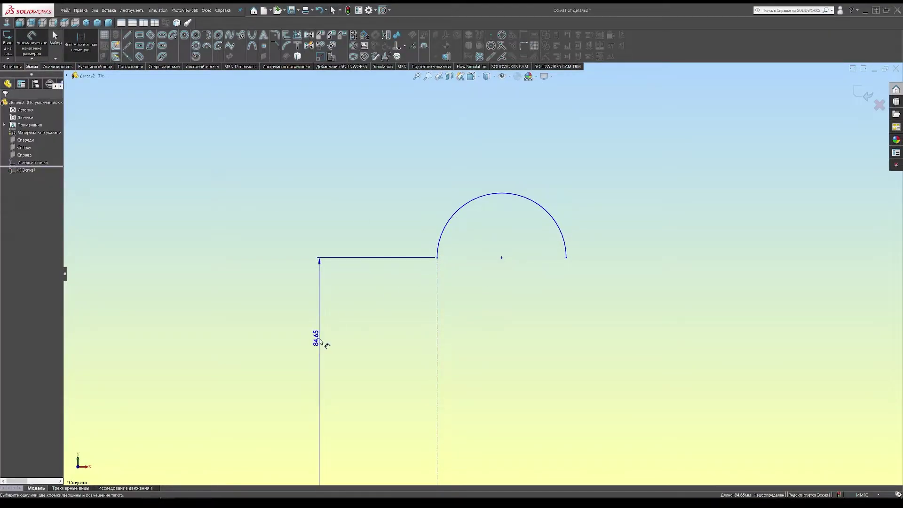
left_click(319, 335)
type("190")
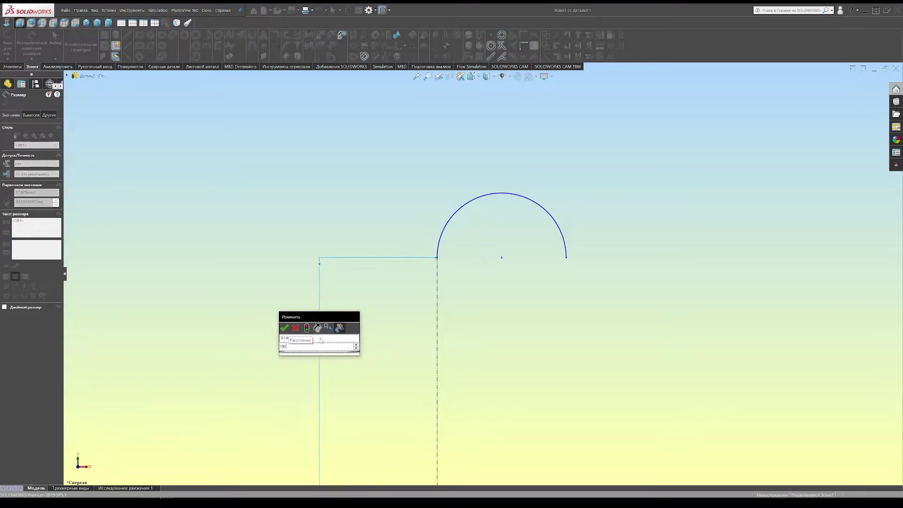
key("Return")
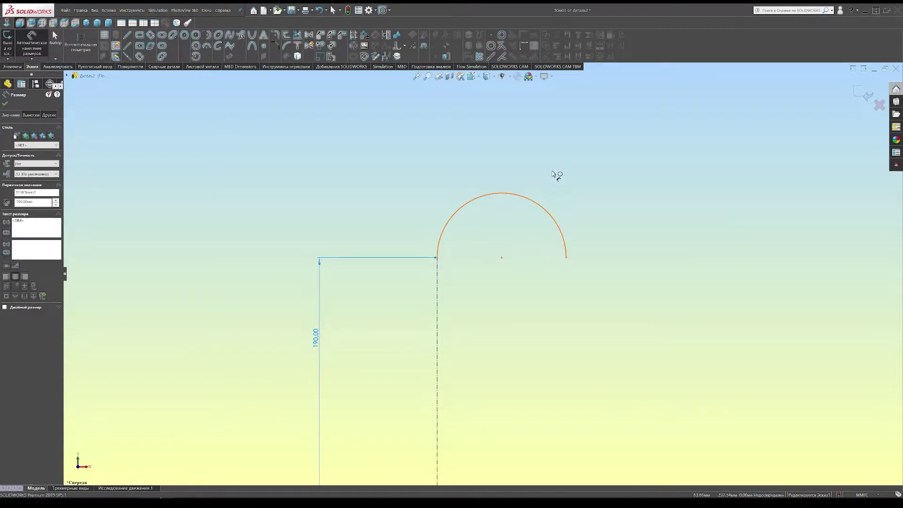
left_click(554, 174)
left_click(553, 174)
type("30")
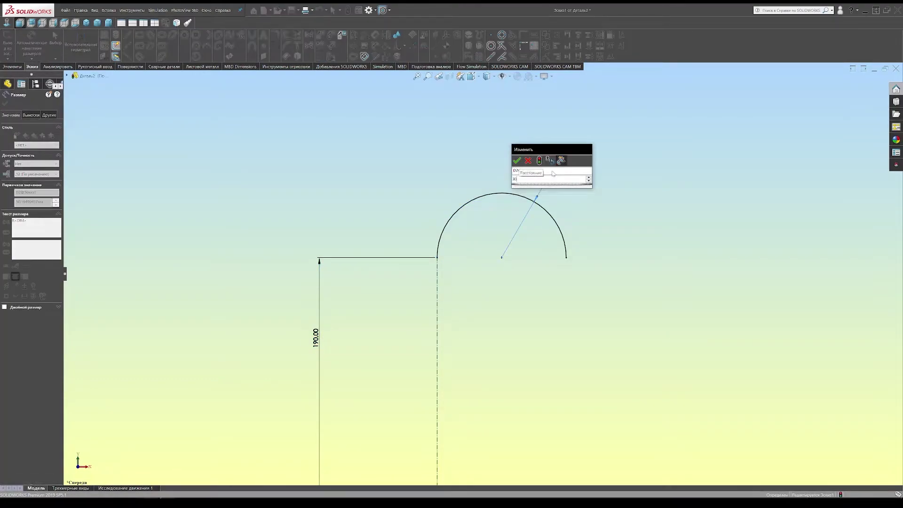
key("Return")
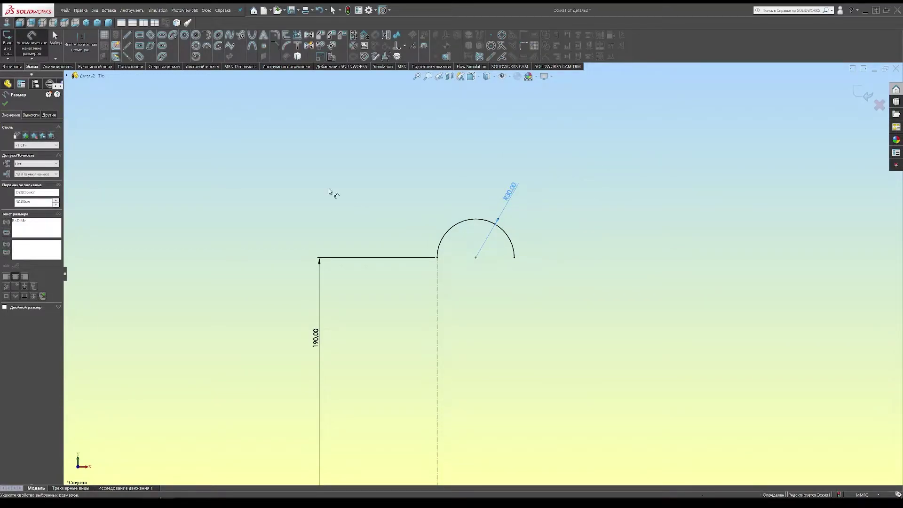
left_click(207, 46)
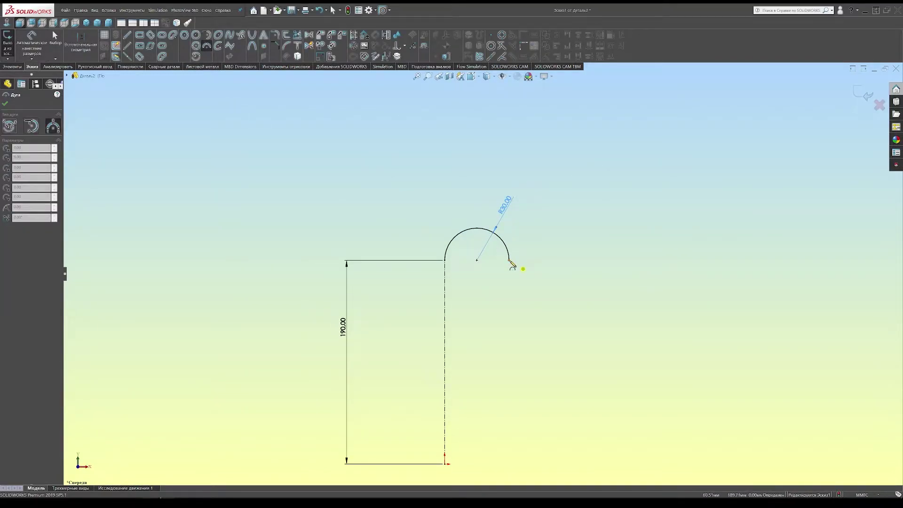
Step: Draw two tangent arcs continuing down from the R30 arc toward the centreline
left_click(509, 260)
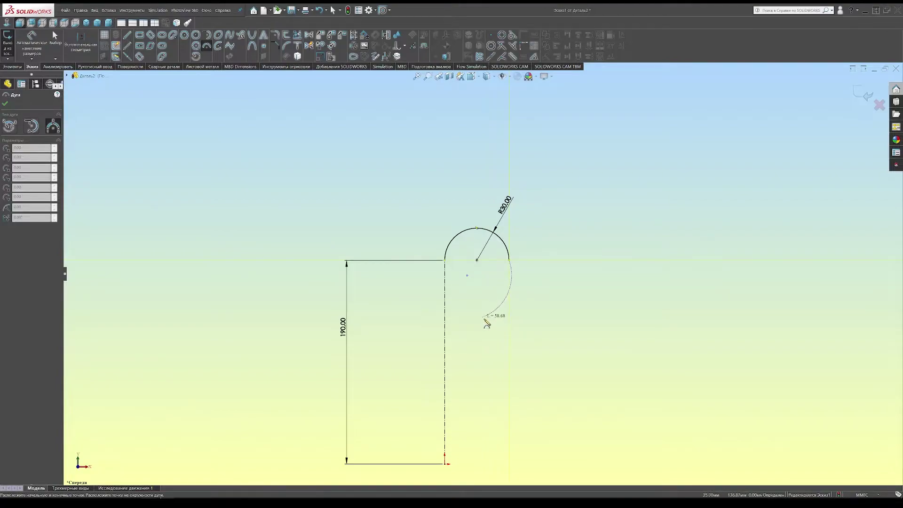
left_click(483, 318)
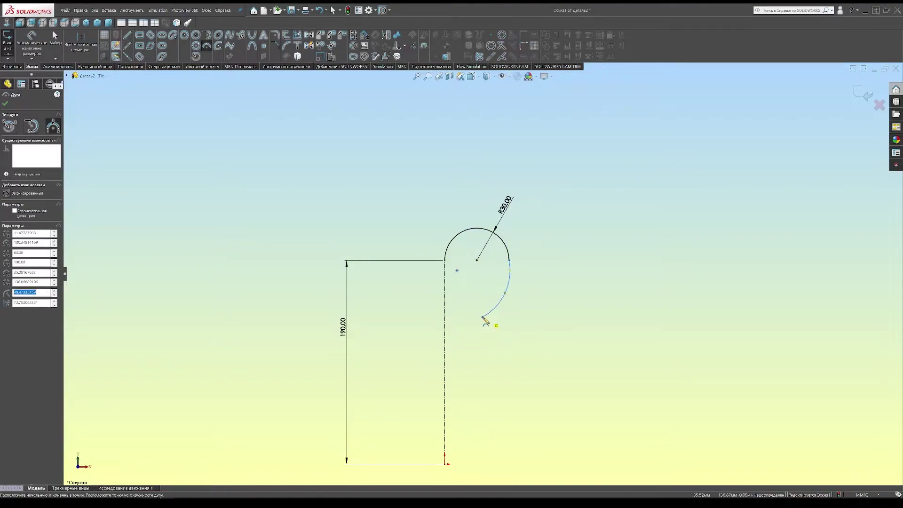
left_click(483, 318)
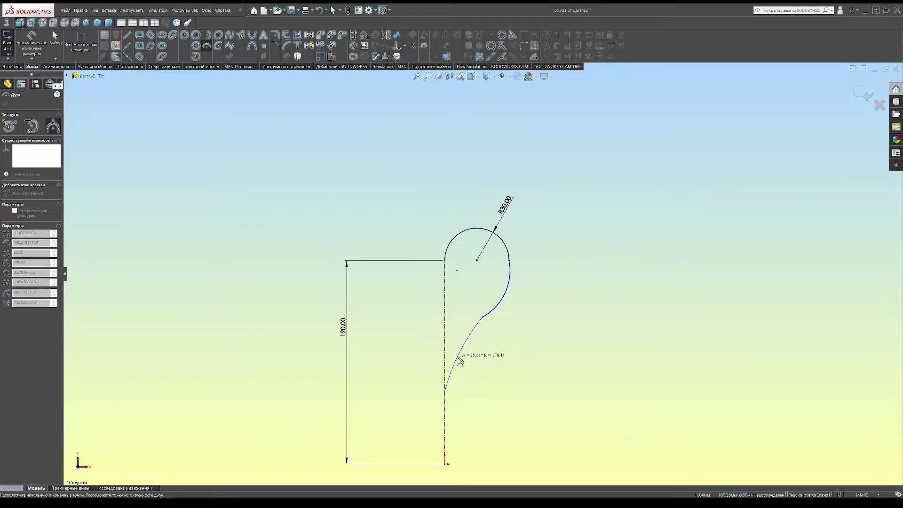
left_click(445, 390)
right_click(463, 281)
left_click(473, 311)
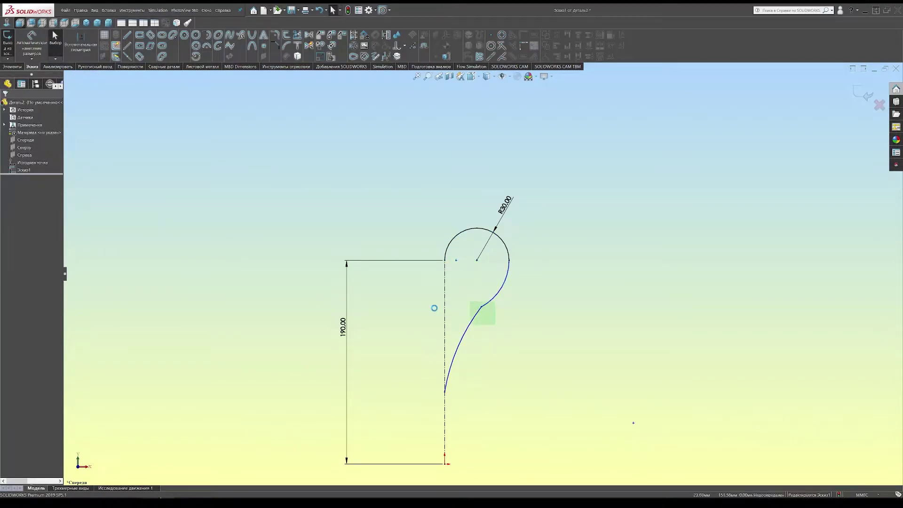
Step: Make the two arcs mutually tangent and the lower arc tangent to the centreline
left_click_drag(495, 329, 473, 302)
left_click(14, 205)
left_click_drag(476, 393, 407, 369)
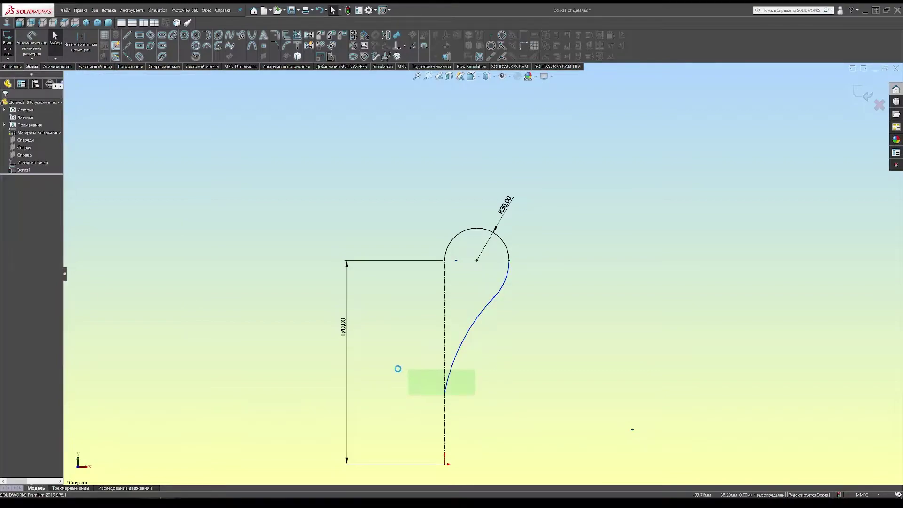
left_click(23, 195)
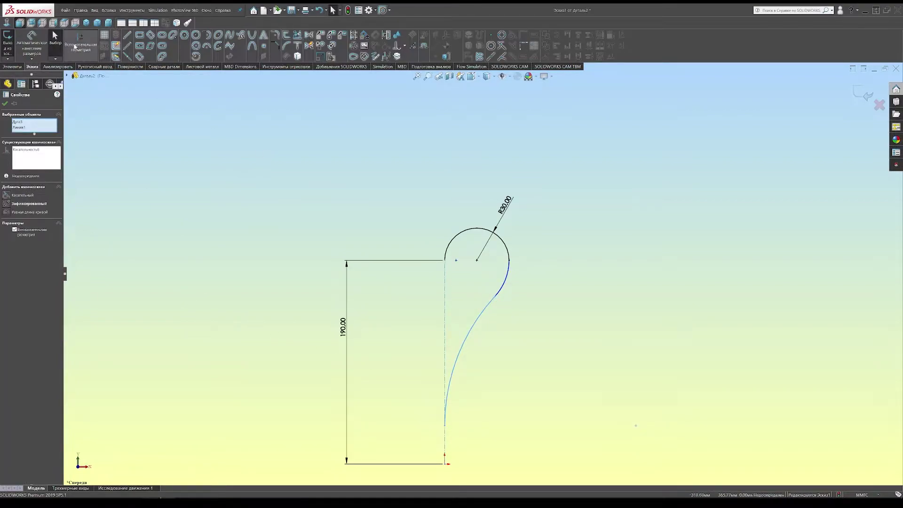
Step: Dimension the lower arc's end point height as 50
left_click(37, 45)
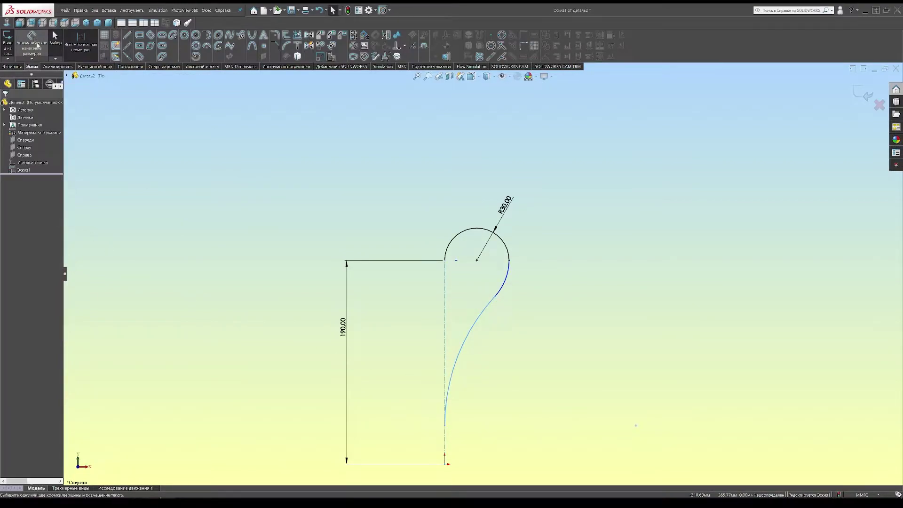
left_click(444, 426)
left_click(445, 464)
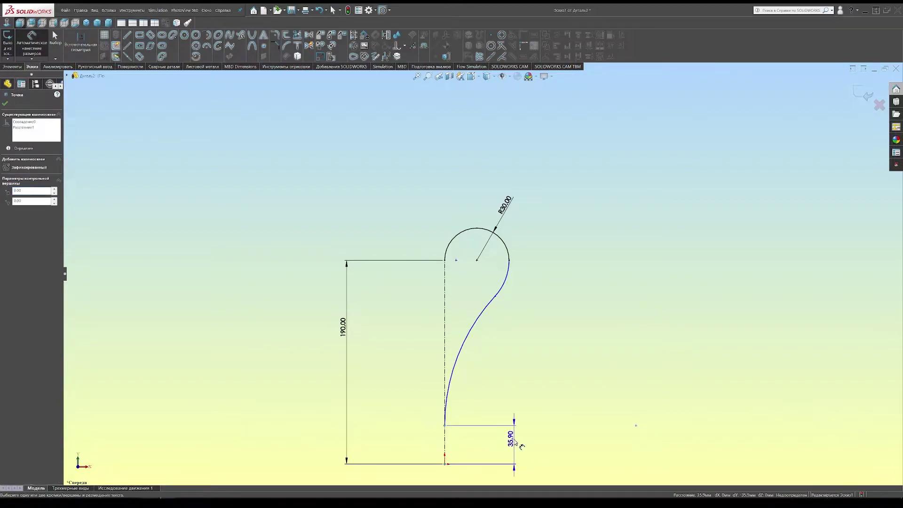
left_click(519, 445)
type("50")
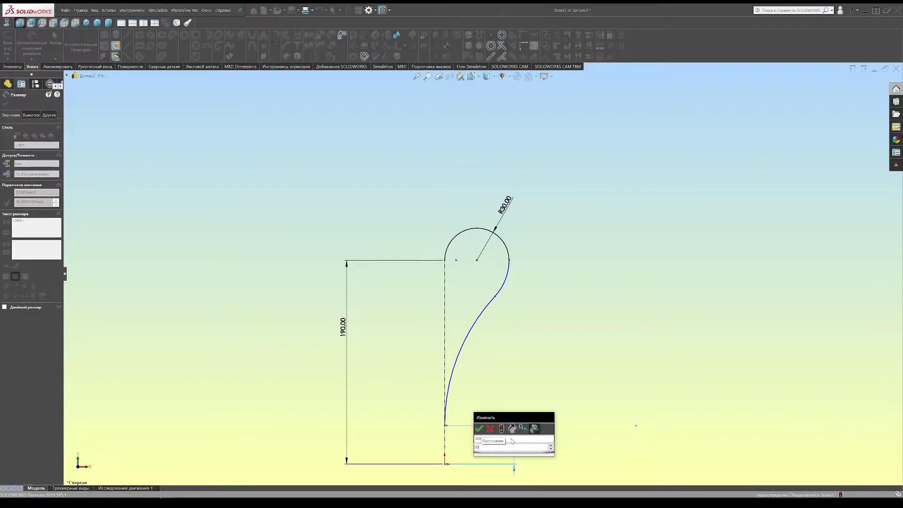
key("Return")
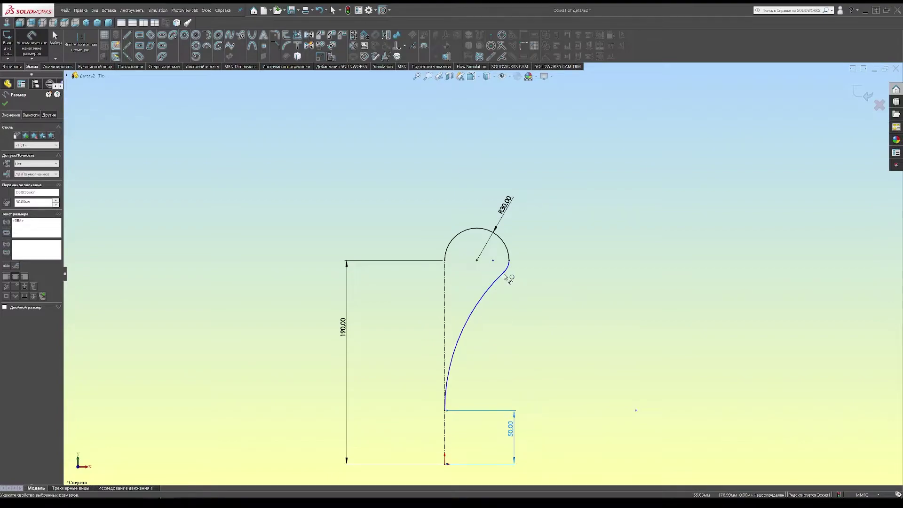
Step: Fix the arcs' junction point 120 above the origin and exit the sketch
left_click(502, 277)
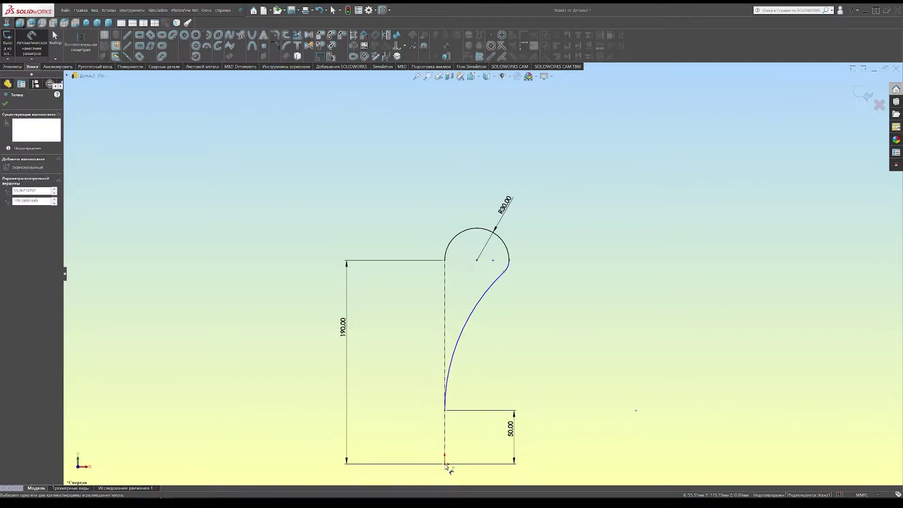
left_click(446, 465)
left_click(393, 372)
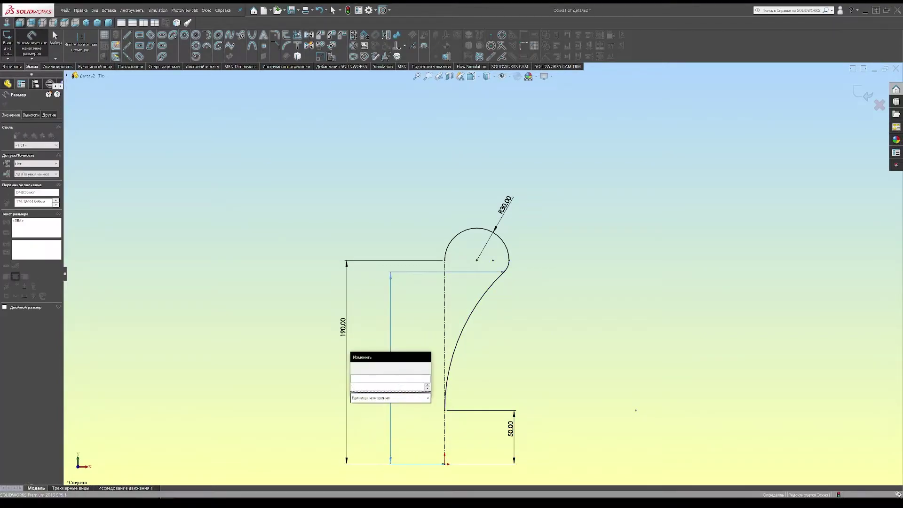
type("120")
key("Return")
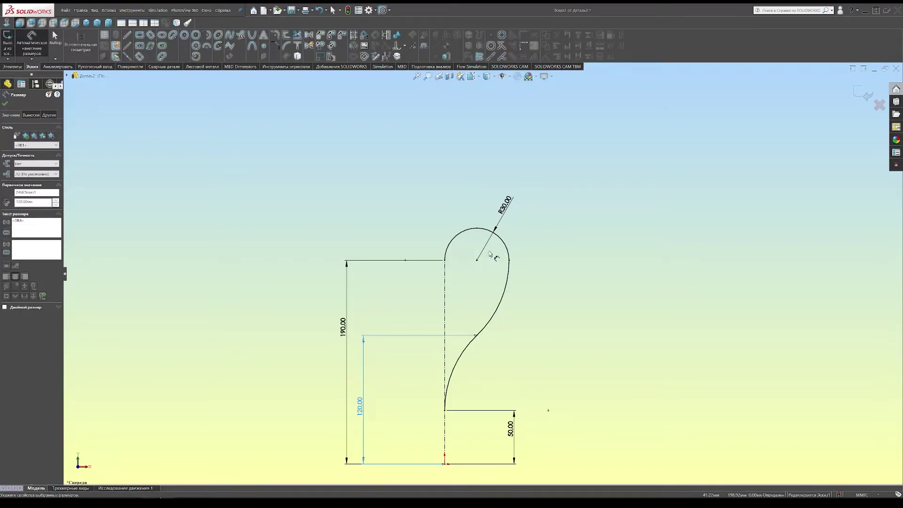
left_click(869, 92)
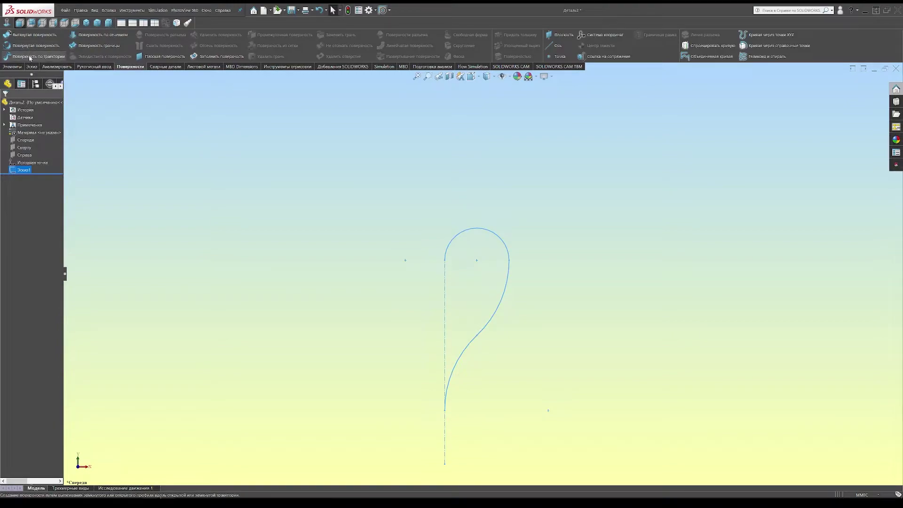
Step: Sweep a 25 mm diameter circular-profile surface along the hook-shaped Sketch1 path
left_click(64, 55)
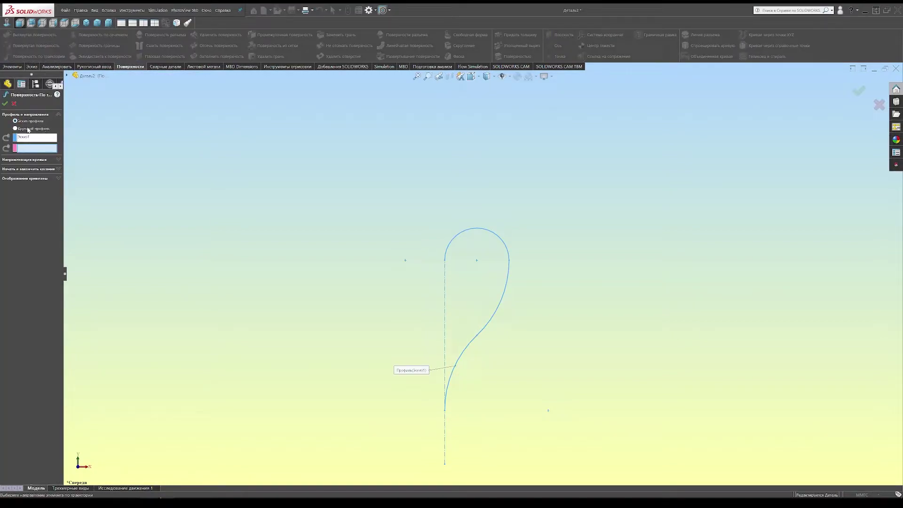
left_click(28, 129)
type("25")
key("Return")
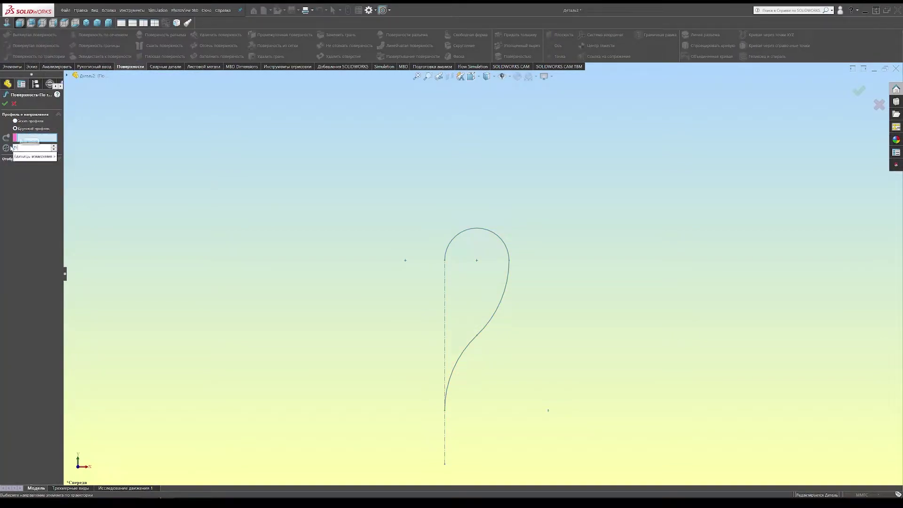
left_click(459, 239)
left_click(860, 93)
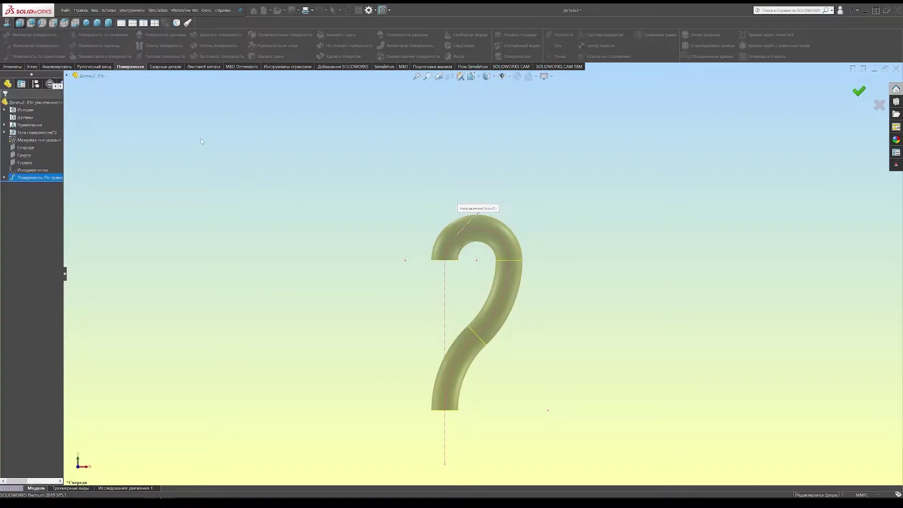
left_click(25, 148)
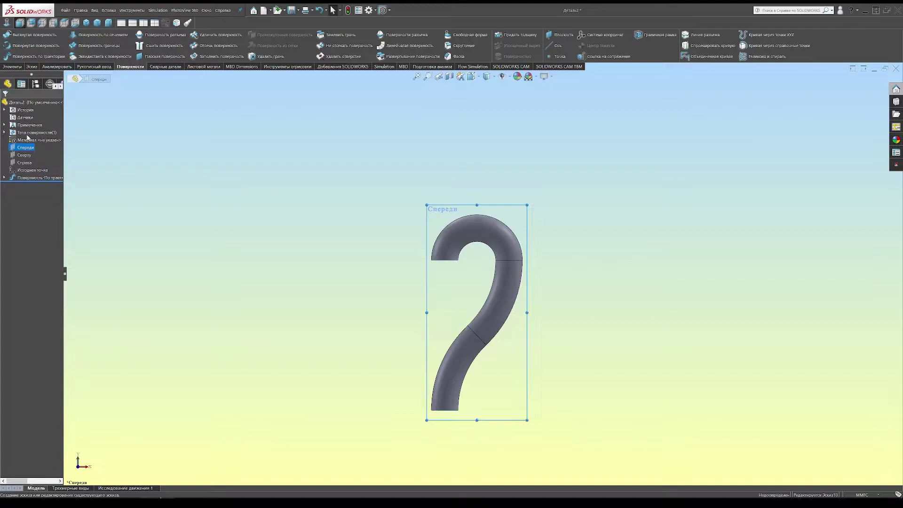
Step: On the Front plane, draw a vertical centreline from the origin and a short line below the hook's inner corner
left_click(52, 136)
left_click(116, 46)
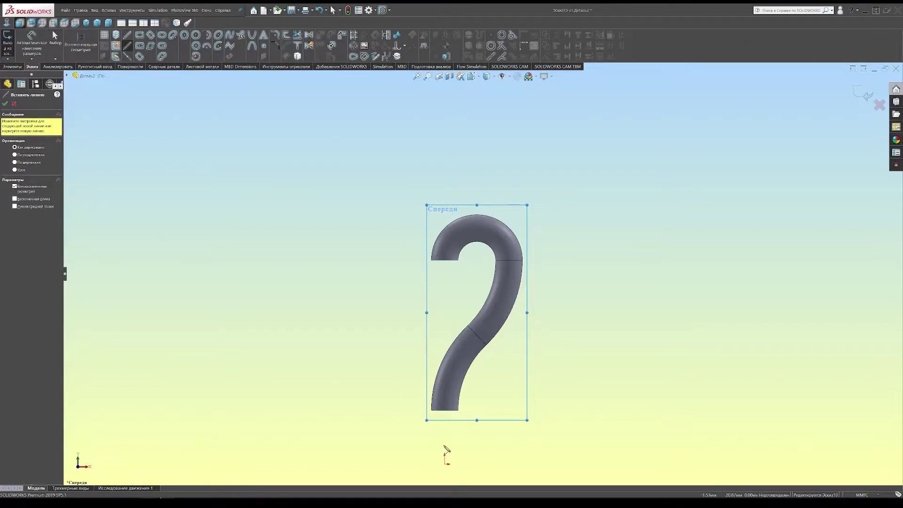
left_click_drag(445, 463, 445, 199)
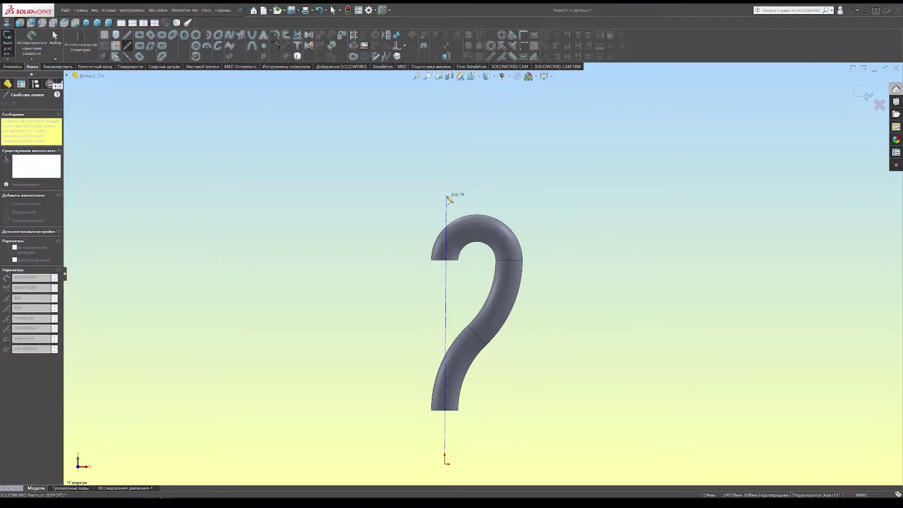
left_click(127, 34)
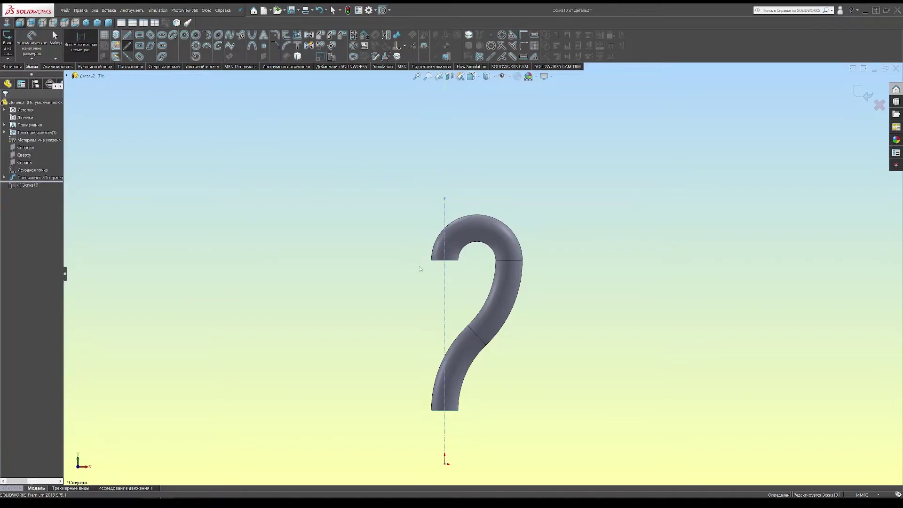
left_click_drag(459, 260, 458, 283)
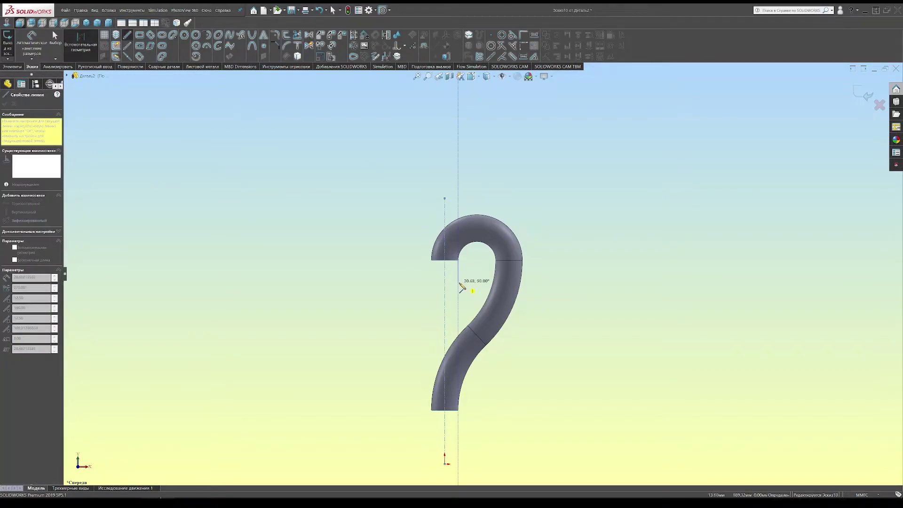
Step: Add two tangent arcs running from the short line to below the tube
left_click(206, 46)
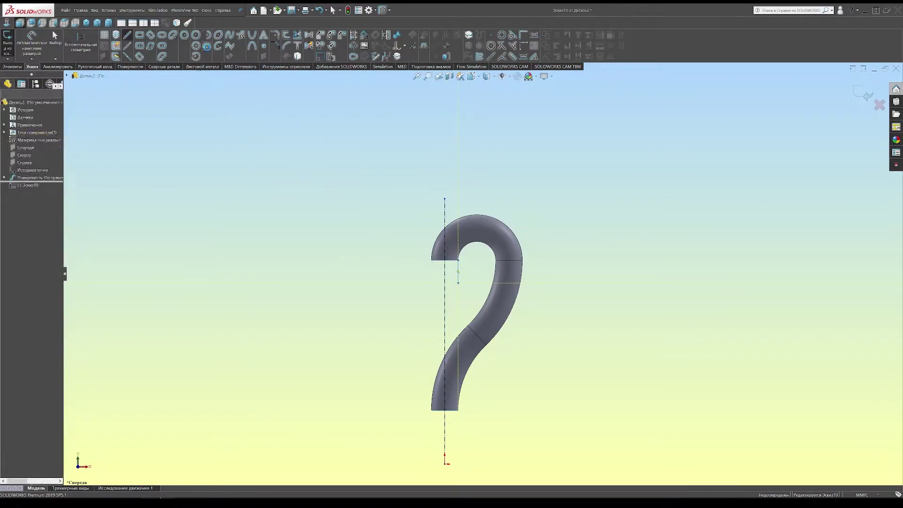
left_click(459, 283)
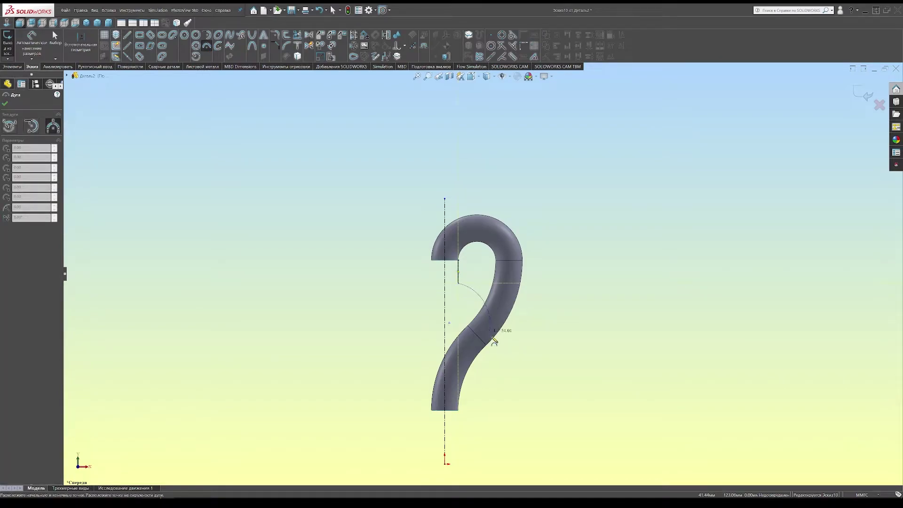
left_click(494, 345)
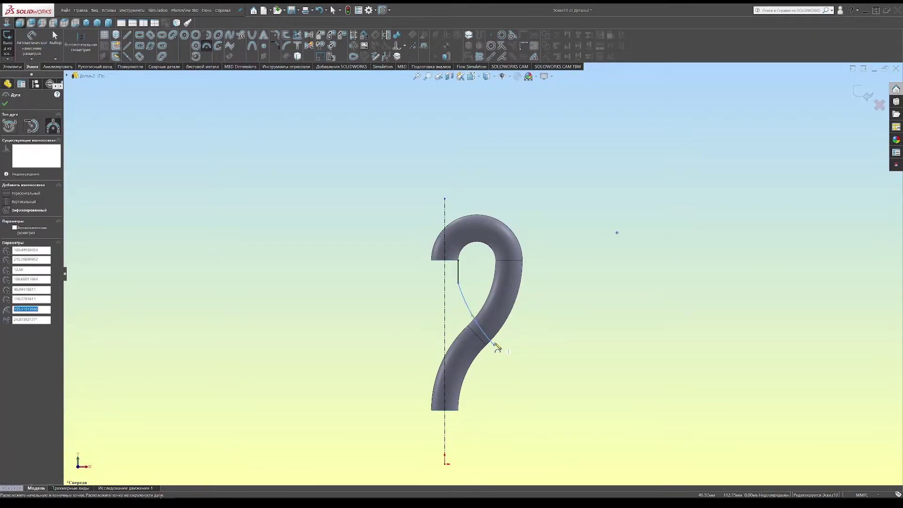
left_click(475, 434)
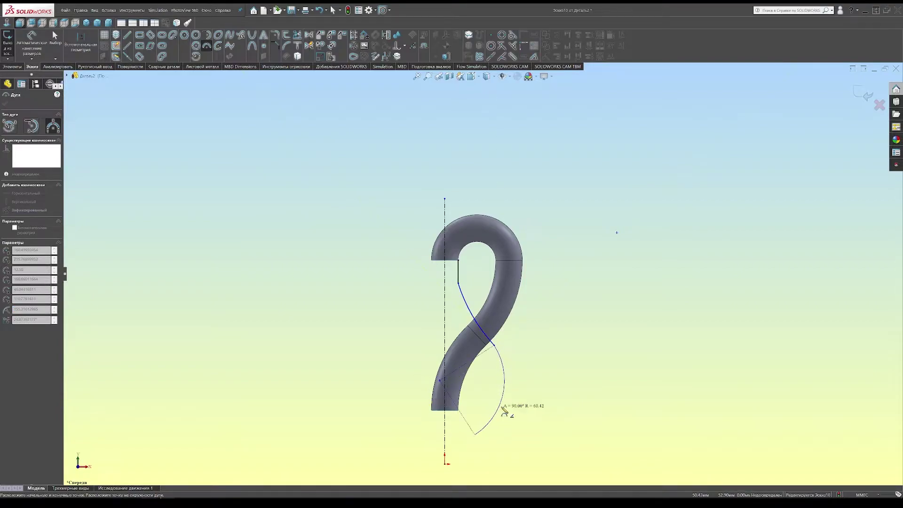
right_click(535, 329)
left_click(545, 330)
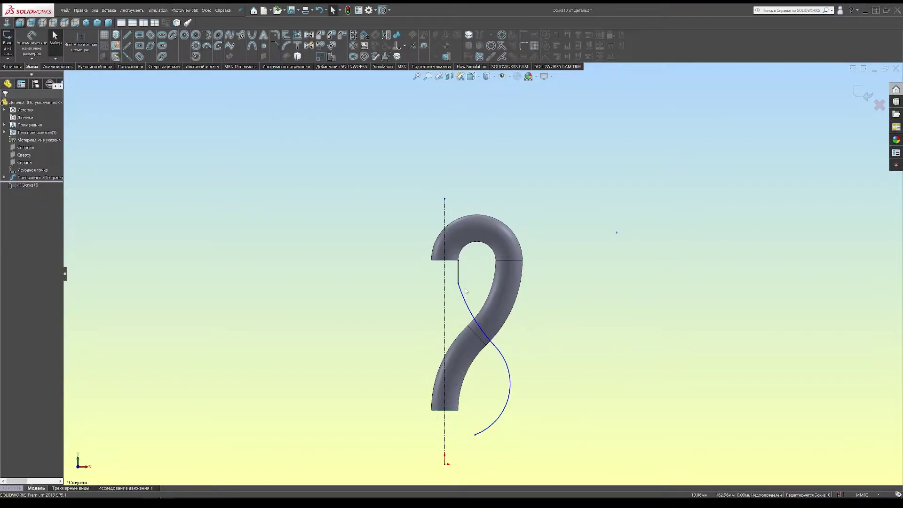
Step: Make the short line tangent to the first arc and drag the top endpoint down to reshape the curve
left_click(458, 271)
left_click(473, 316, "ctrl")
left_click(23, 196)
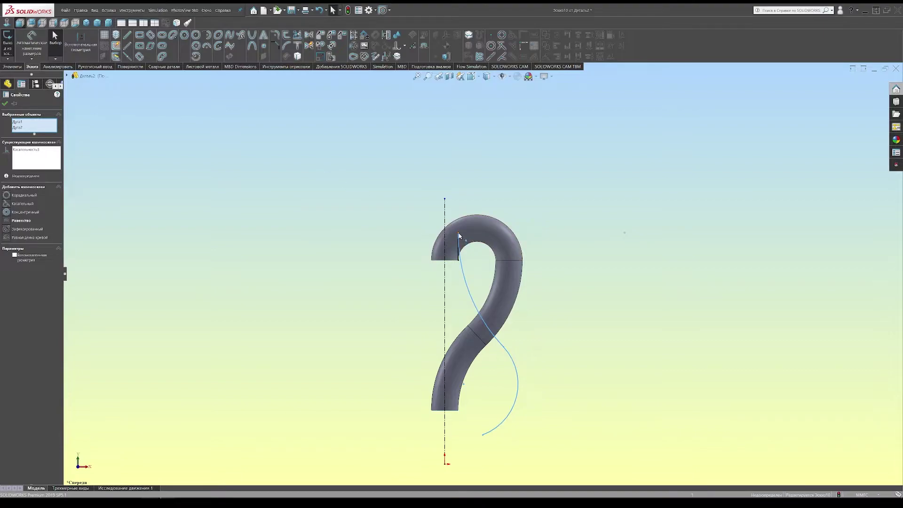
left_click_drag(459, 236, 458, 281)
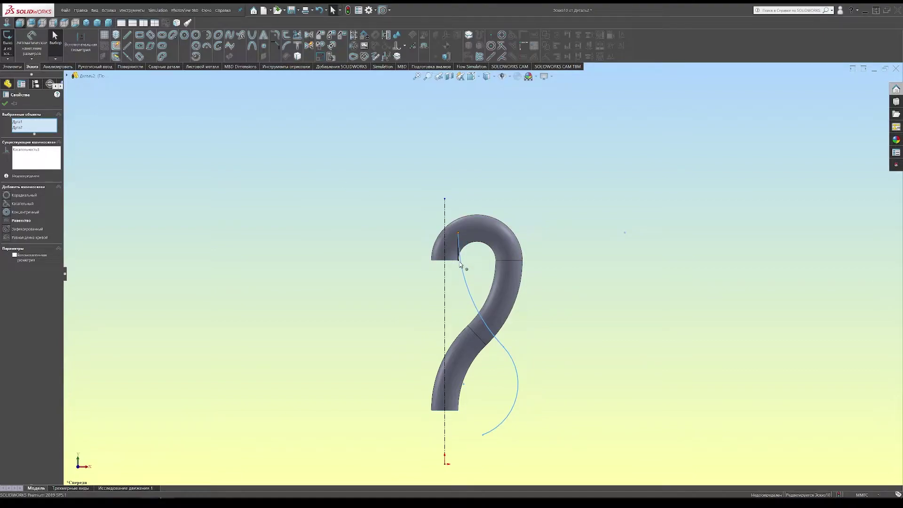
left_click(414, 254)
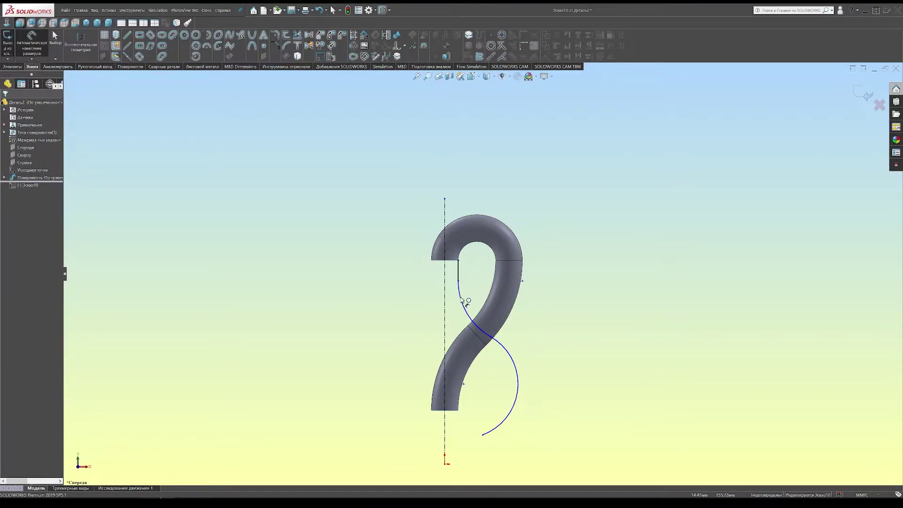
Step: Dimension the upper arc radius as 60 and the lower arc radius as 70
left_click(427, 302)
left_click(418, 303)
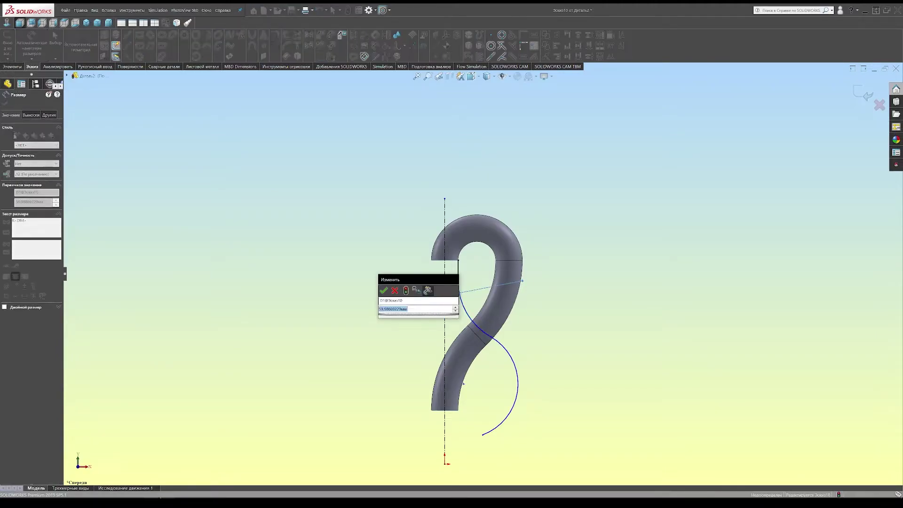
type("60")
key("Return")
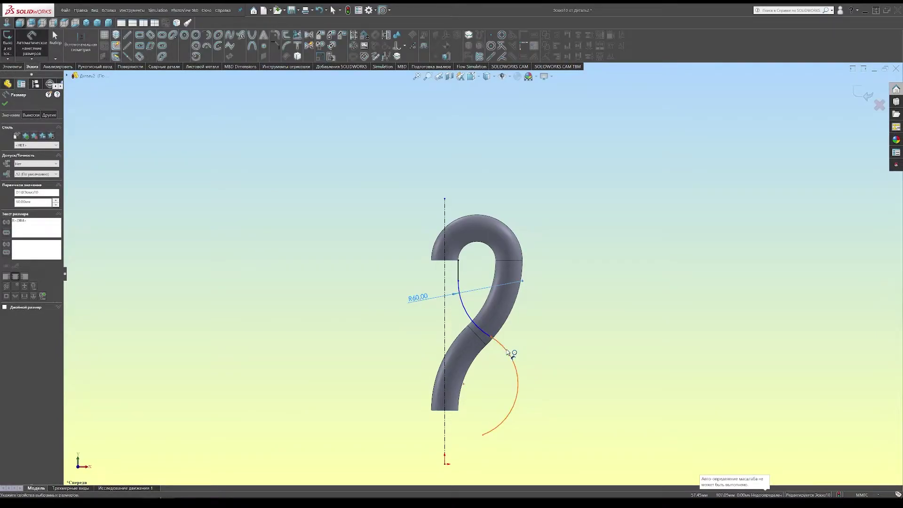
left_click(517, 363)
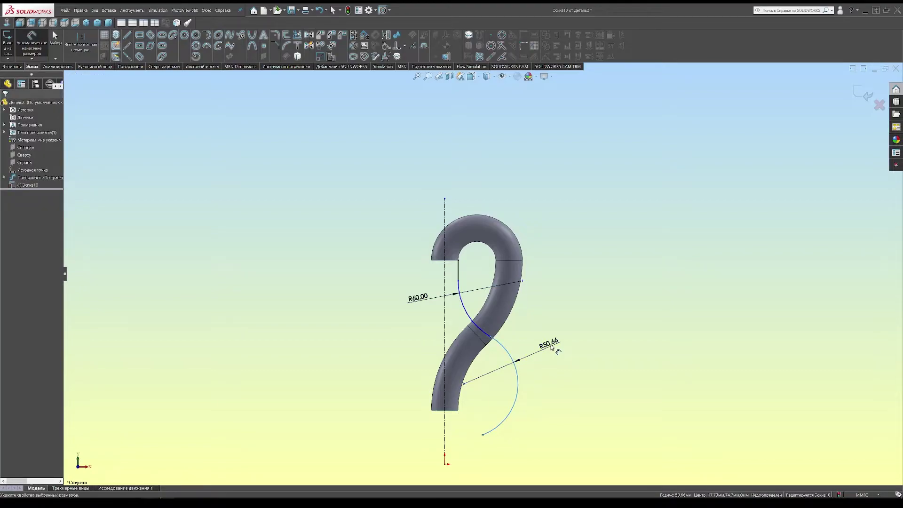
left_click(555, 349)
key("Return")
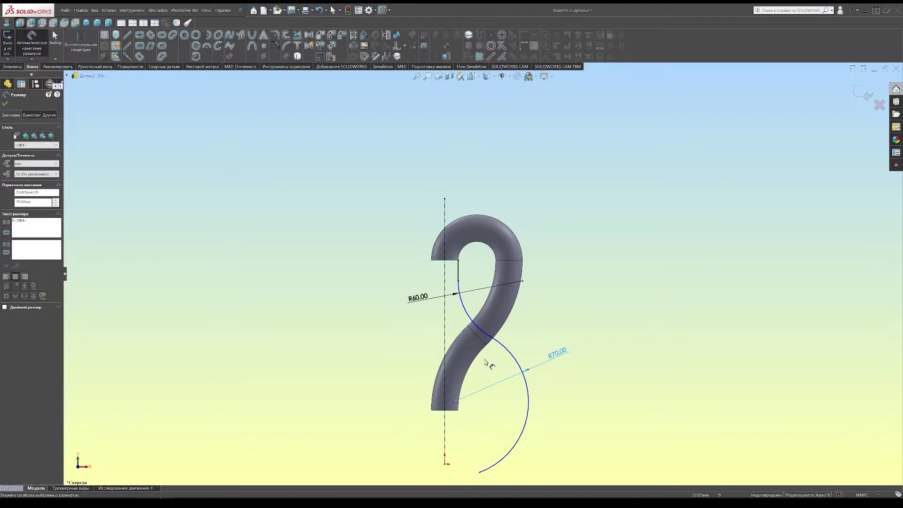
Step: Add the 30 horizontal offset from the centreline and the 35 end-point height
left_click(492, 337)
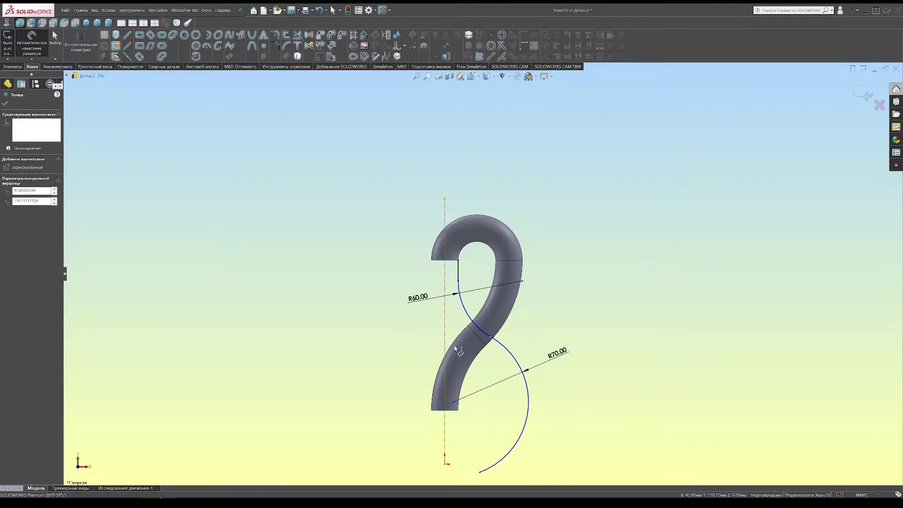
left_click(445, 351)
left_click(461, 354)
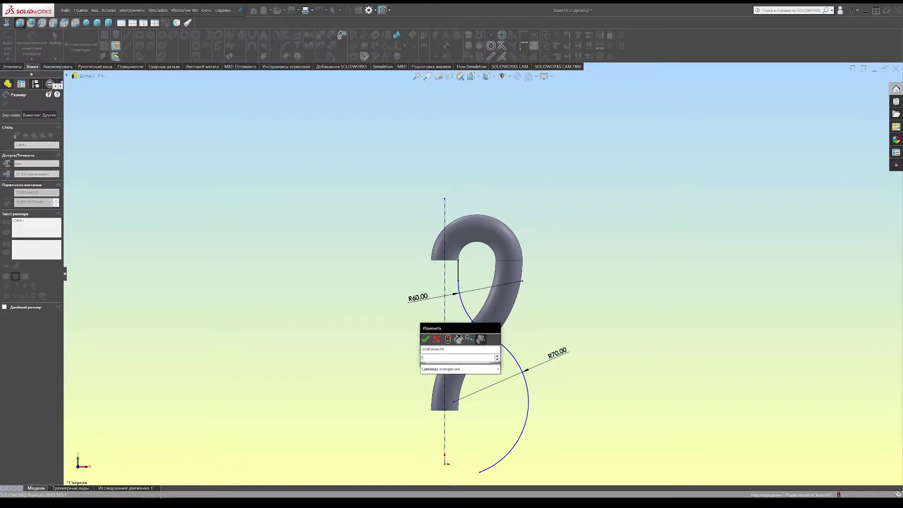
key("Return")
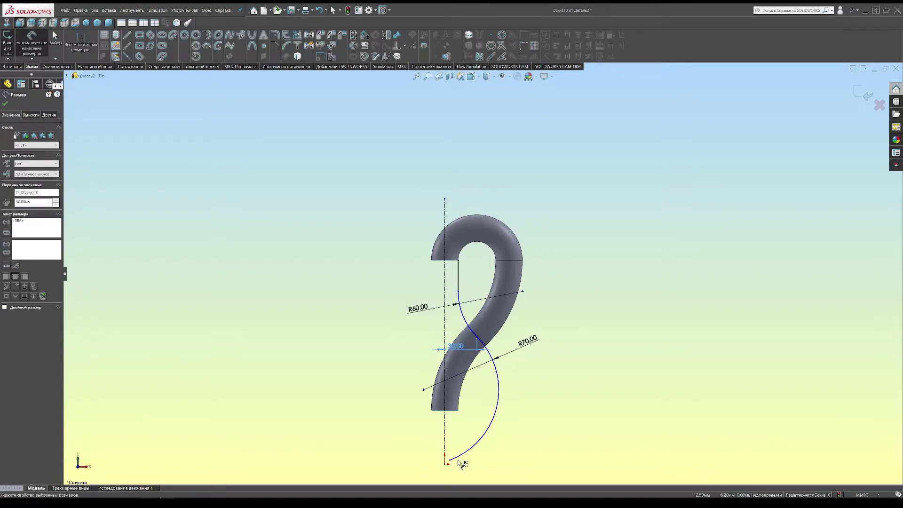
left_click(446, 464)
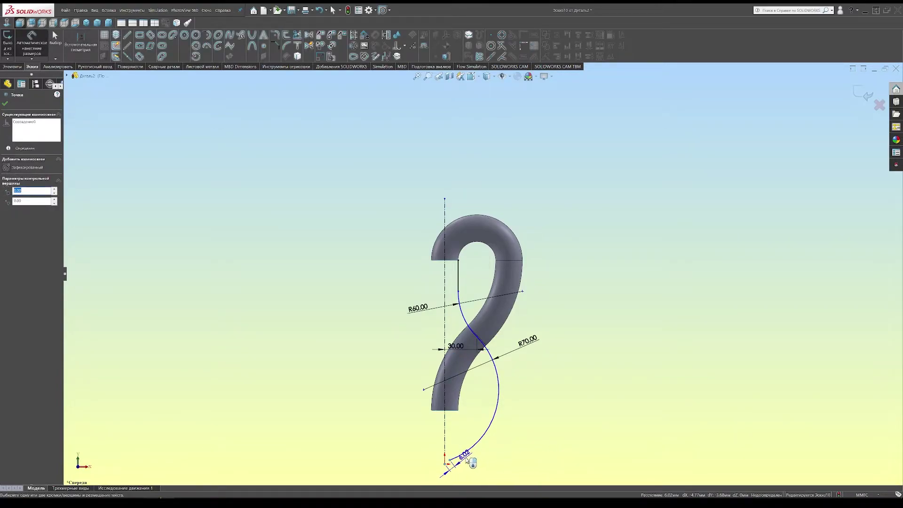
left_click(487, 458)
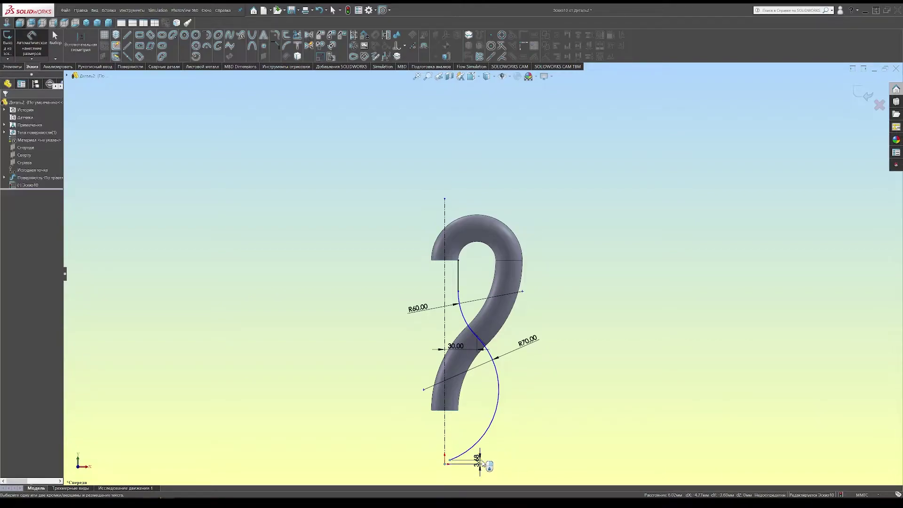
type("35")
key("Return")
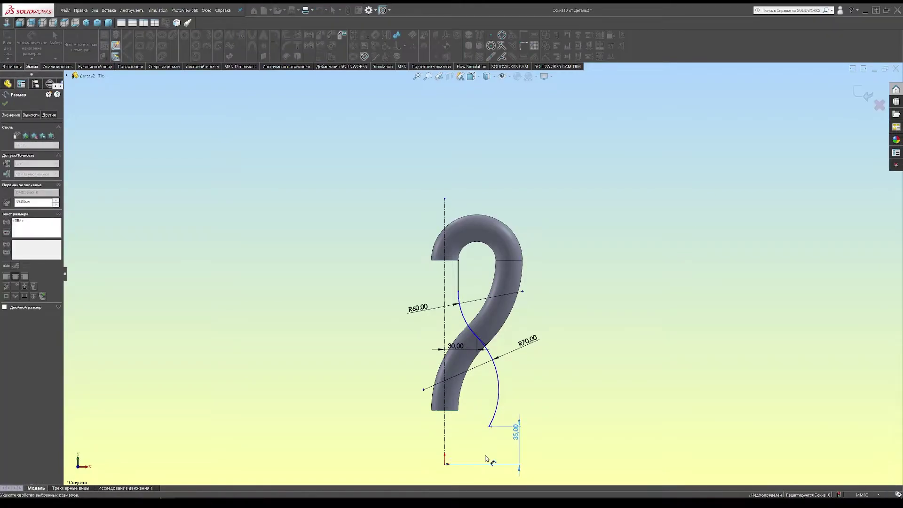
Step: Dimension the bottom width from the centreline as 40
left_click(490, 427)
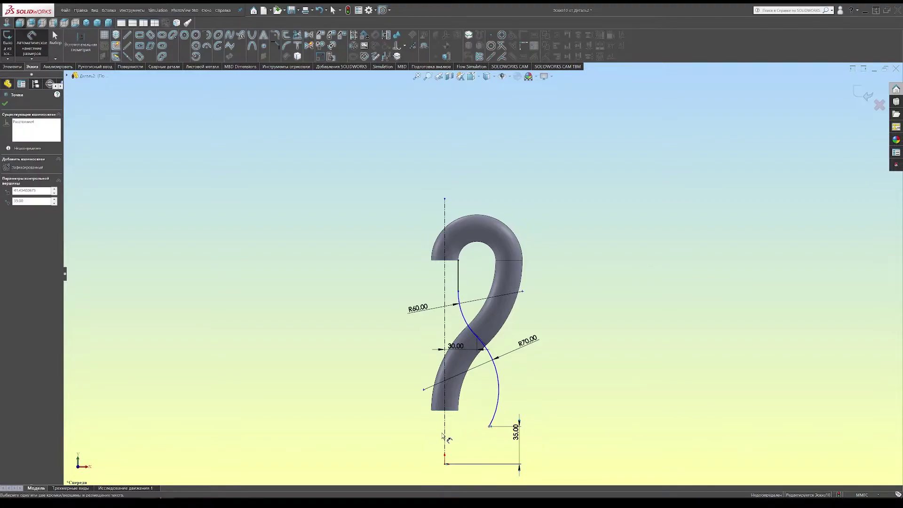
left_click(445, 432)
left_click(464, 484)
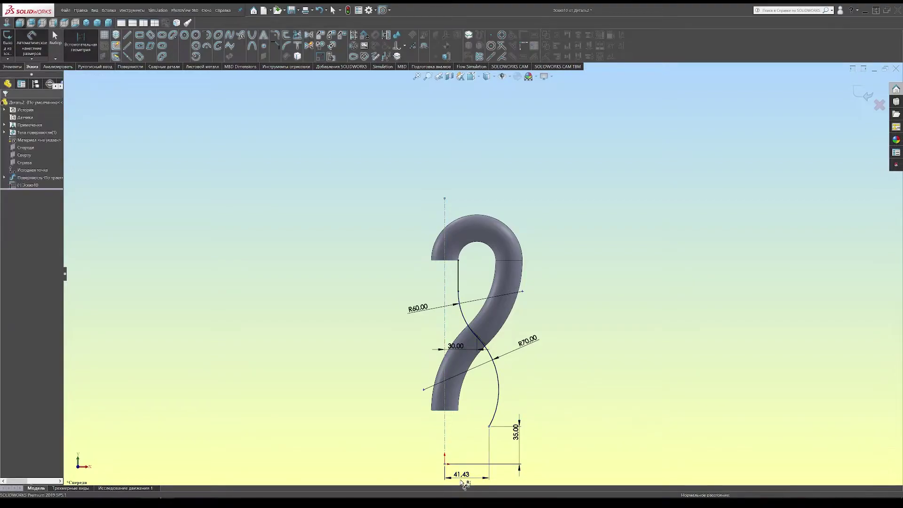
type("40")
key("Return")
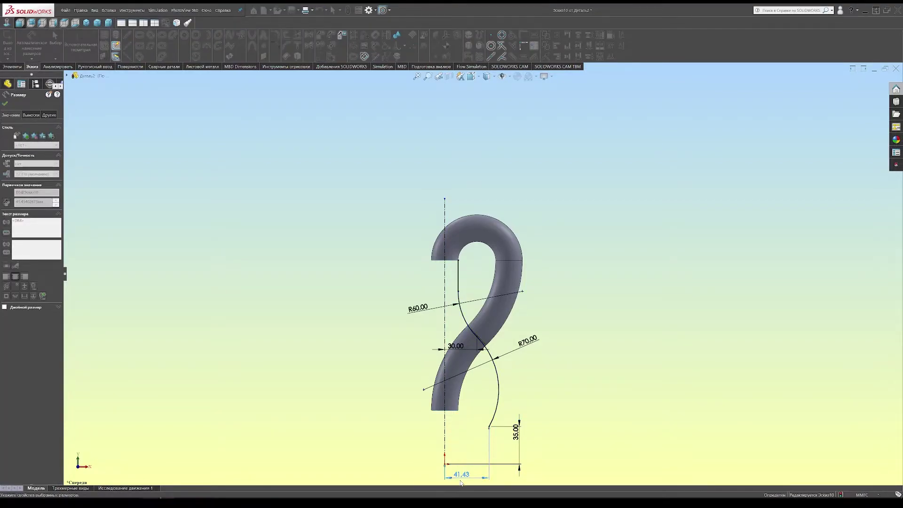
left_click(606, 280)
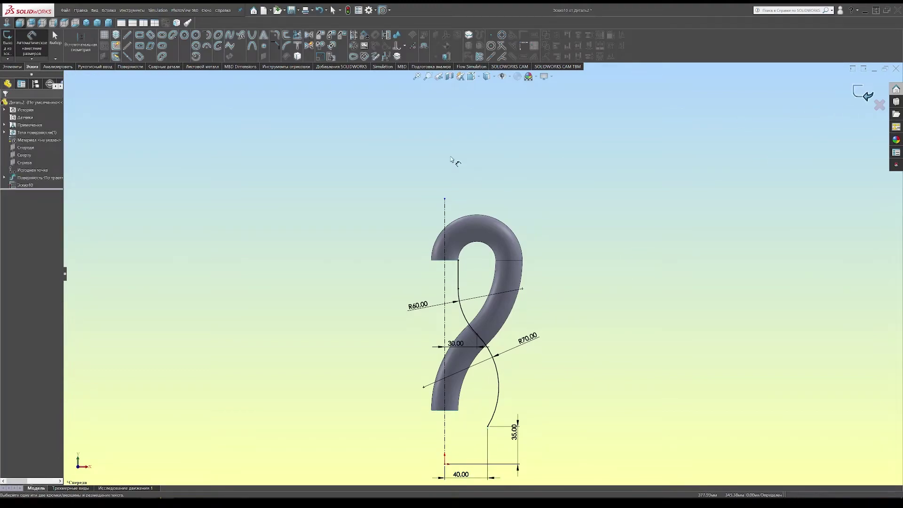
Step: Revolve the S-curve profile around the centreline into a bottle-body surface, then view it from the front
left_click(7, 42)
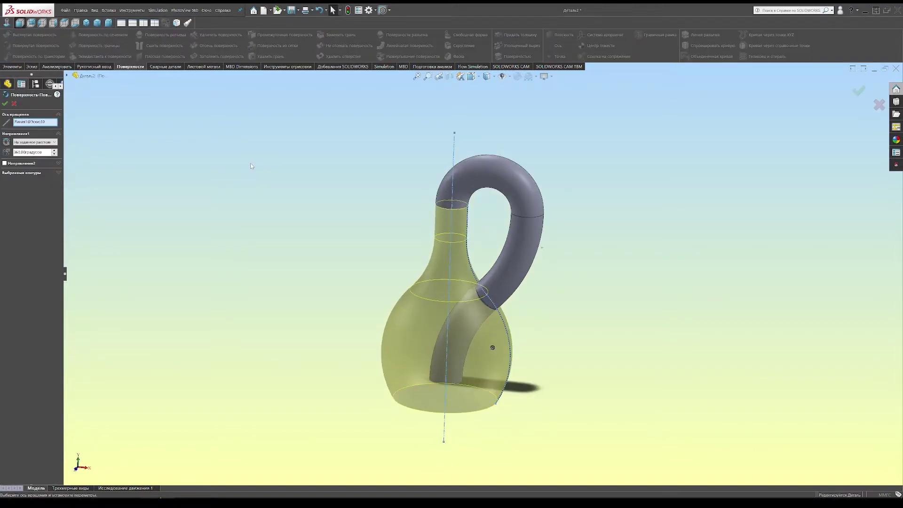
left_click(868, 96)
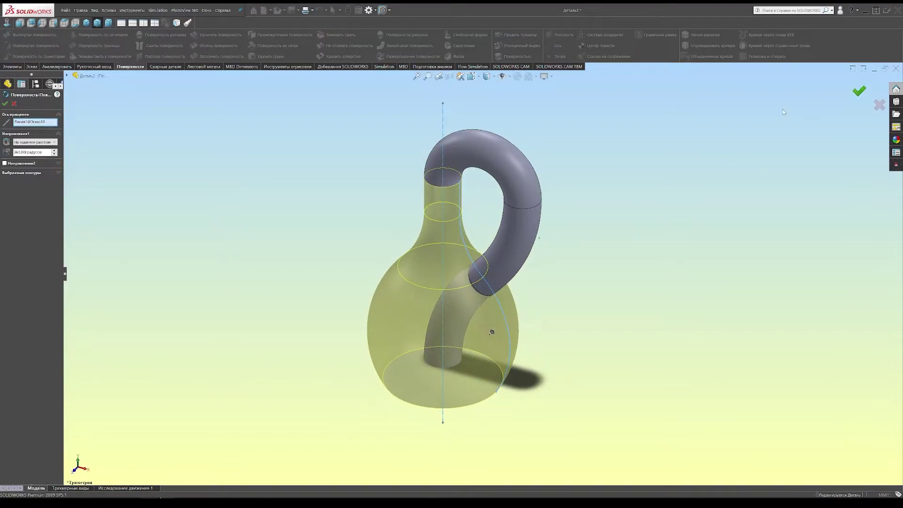
middle_click_drag(442, 248, 302, 202)
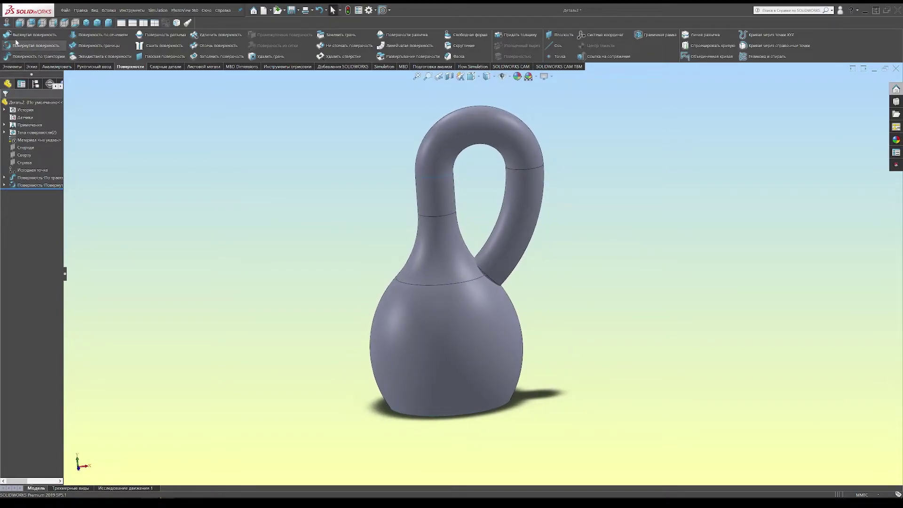
key("ctrl+1")
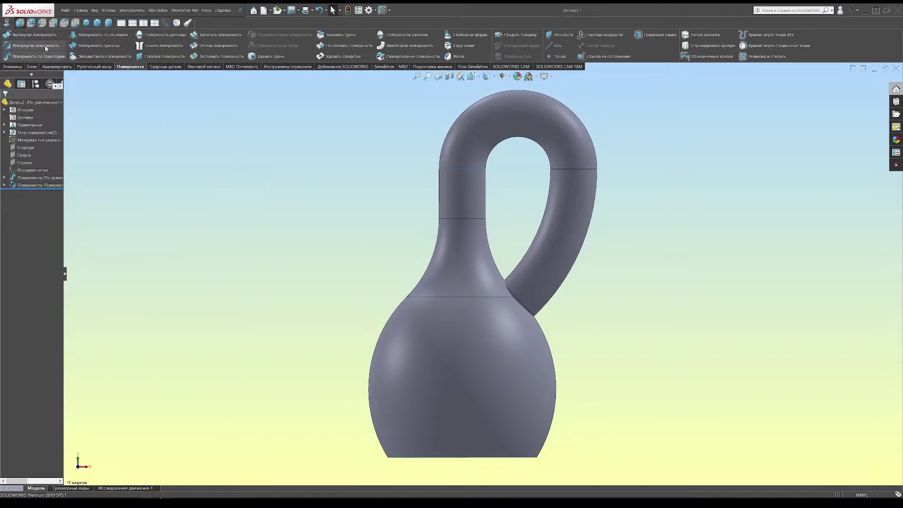
Step: Select the swept handle and revolved body as surfaces for a mutual trim
left_click(200, 48)
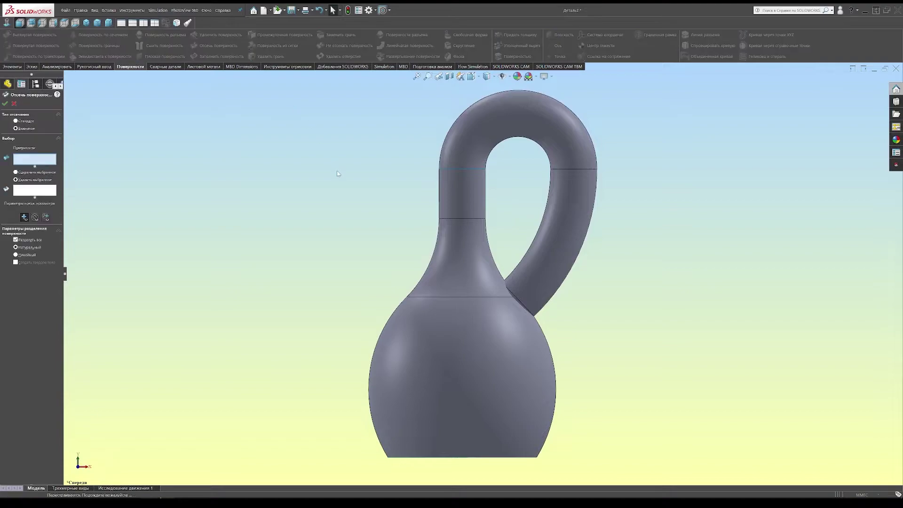
left_click(570, 187)
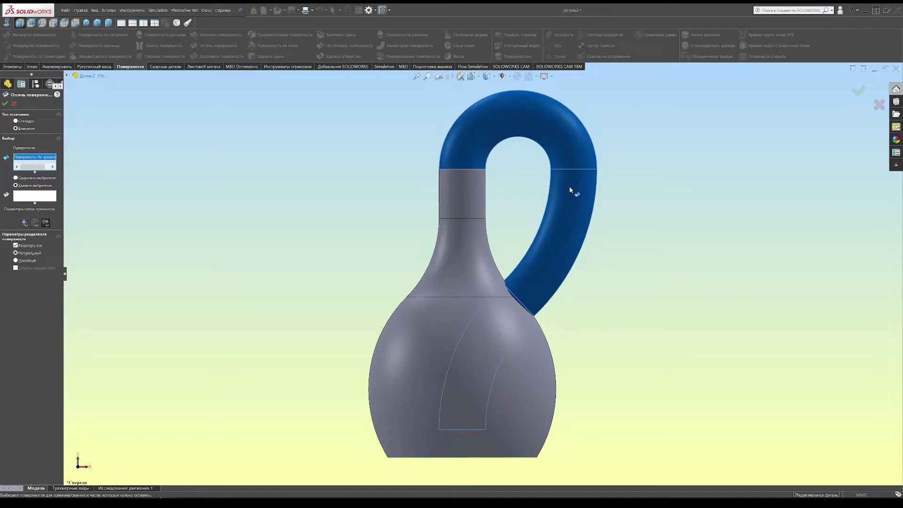
mouse_move(66, 276)
left_mouse_down()
mouse_move(107, 269)
mouse_move(93, 271)
left_mouse_up()
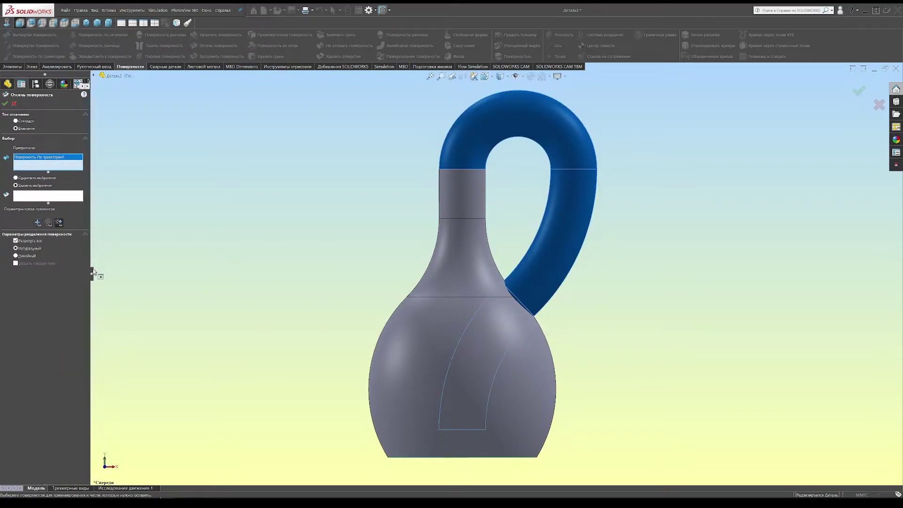
left_click(455, 255)
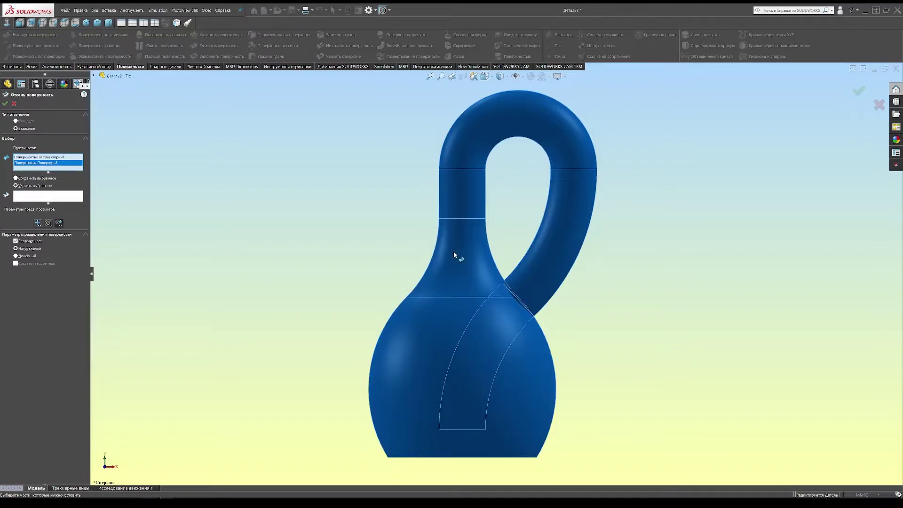
left_click(501, 316)
left_click(76, 199)
Step: Mark the inner central face for removal, accept the trim, and return to the front view
scroll(531, 246, "down", 2)
scroll(531, 245, "down", 2)
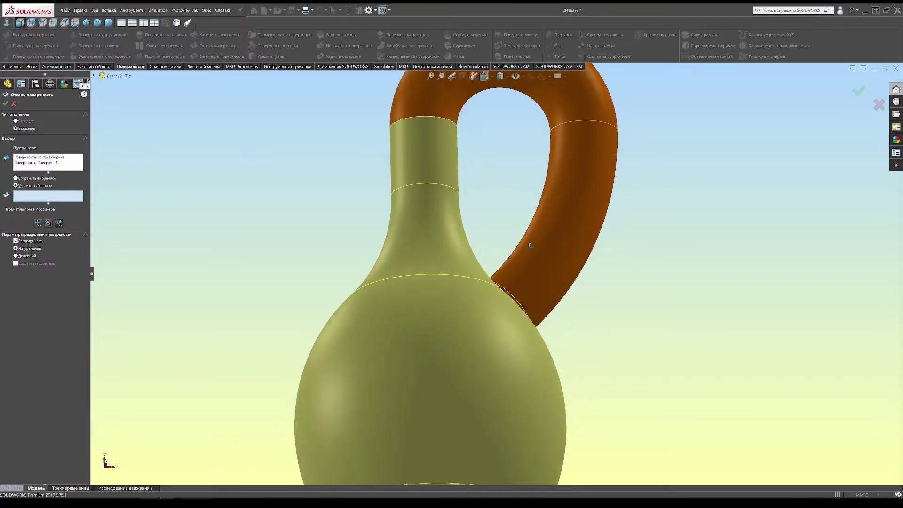
middle_click_drag(531, 245, 557, 107)
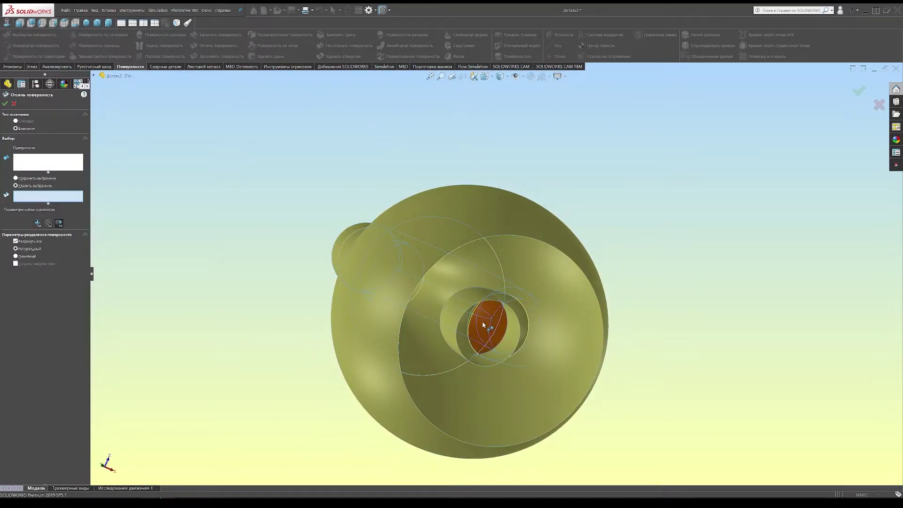
left_click(484, 325)
left_click(859, 92)
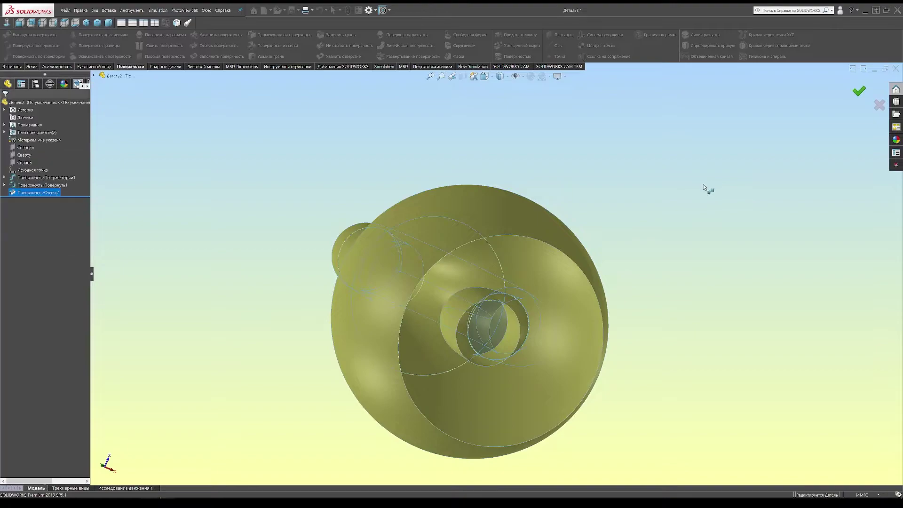
middle_click_drag(528, 307, 504, 313)
key("ctrl+1")
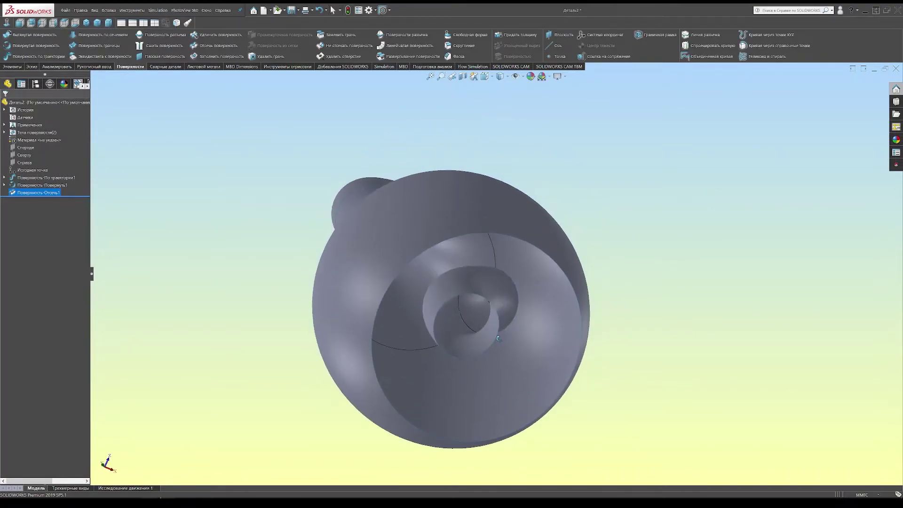
left_click(462, 76)
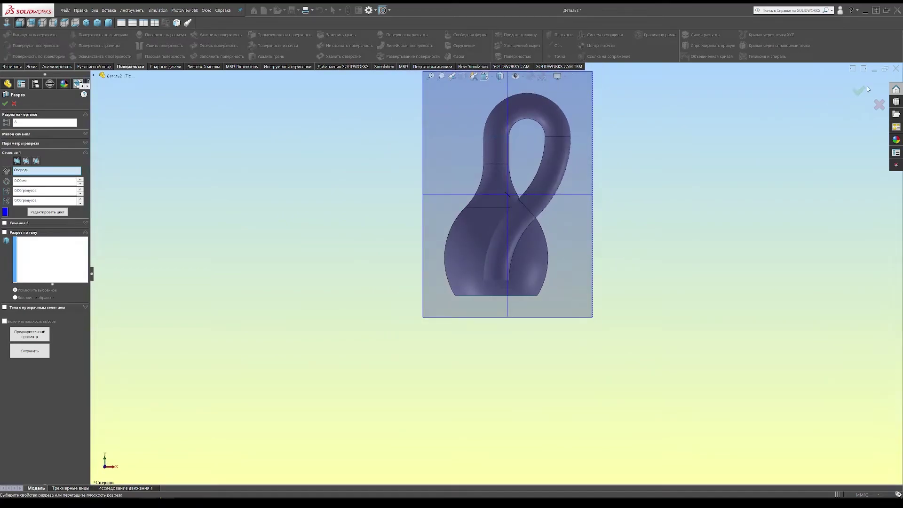
left_click(860, 91)
scroll(476, 206, "down", 5)
scroll(536, 216, "down", 3)
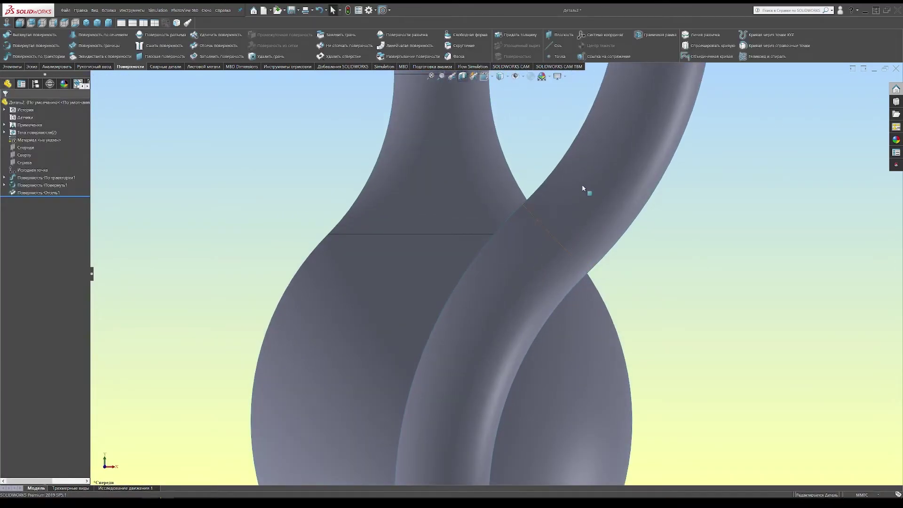
scroll(565, 207, "up", 3)
mouse_move(569, 228)
middle_mouse_down()
mouse_move(580, 223)
mouse_move(555, 222)
middle_mouse_up()
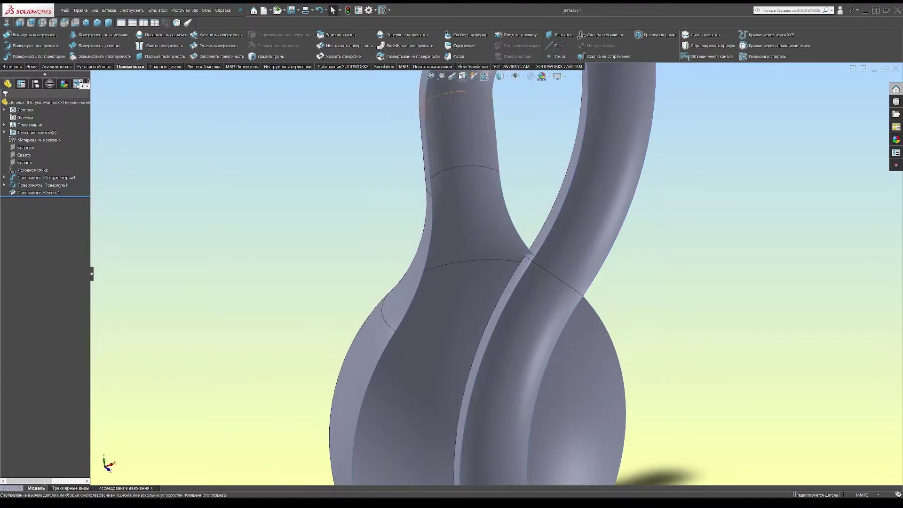
left_click(463, 76)
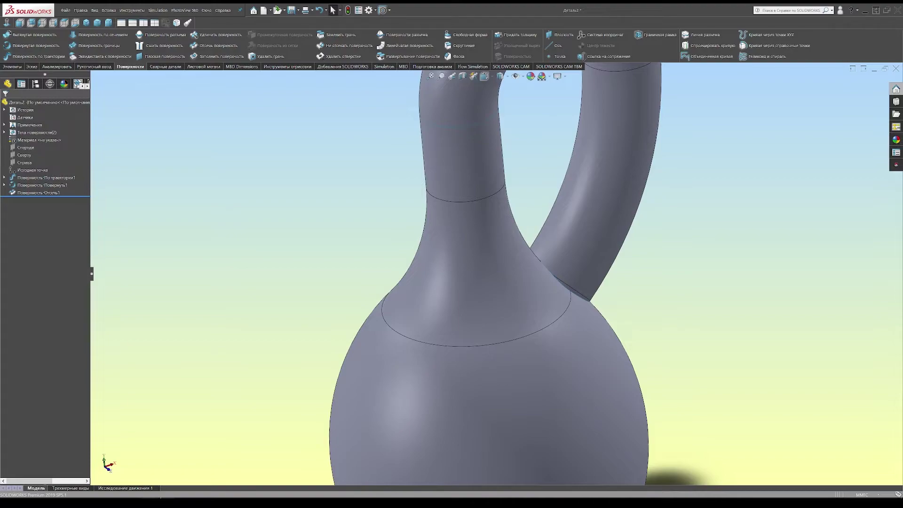
scroll(335, 275, "up", 3)
scroll(414, 327, "up", 3)
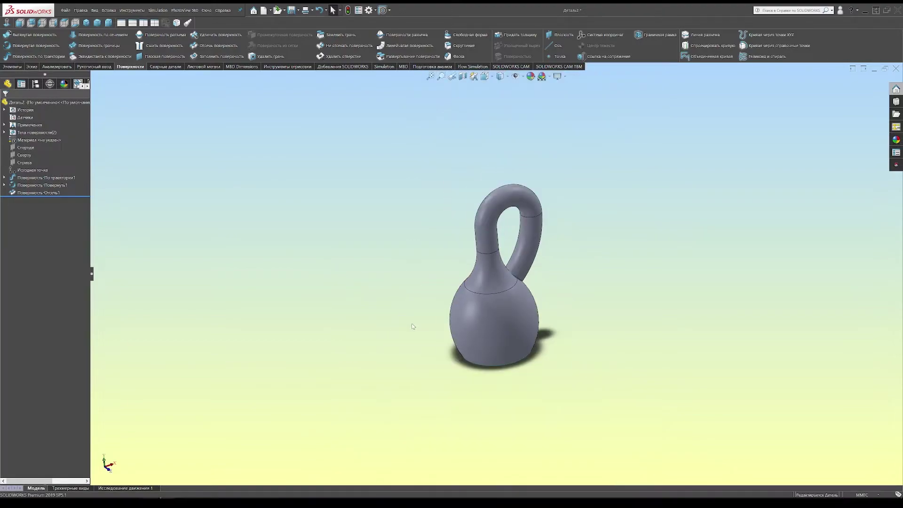
scroll(506, 336, "down", 2)
Step: Bridge the inner hole edge and the outer rim with a boundary surface closing the bottom
middle_click_drag(508, 337, 458, 171)
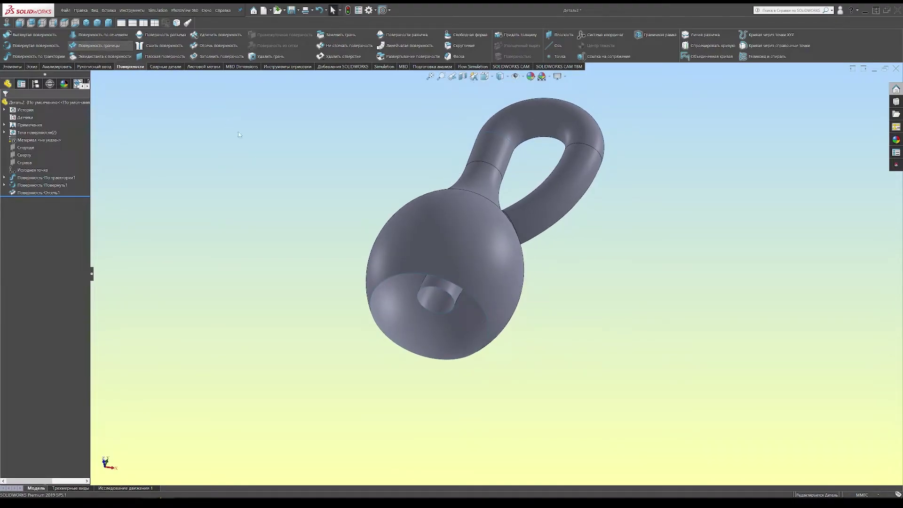
left_click(433, 289)
left_click(405, 274)
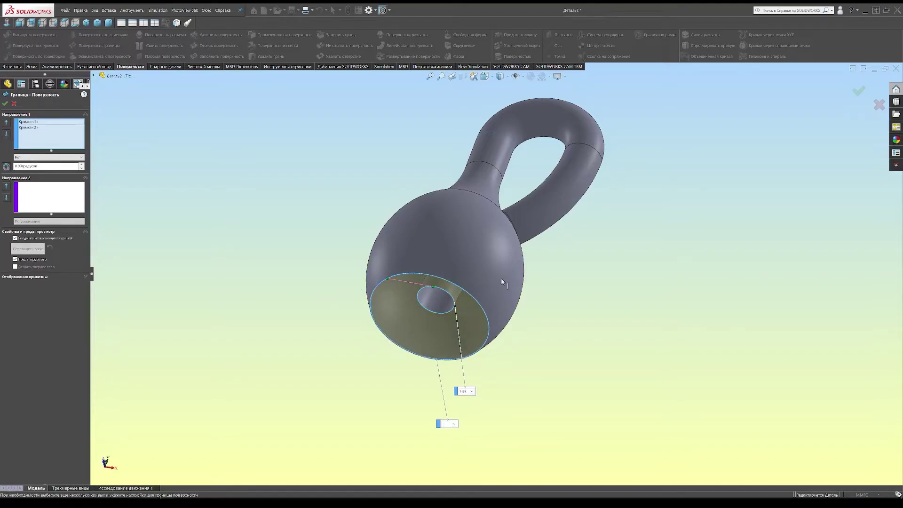
left_click(857, 96)
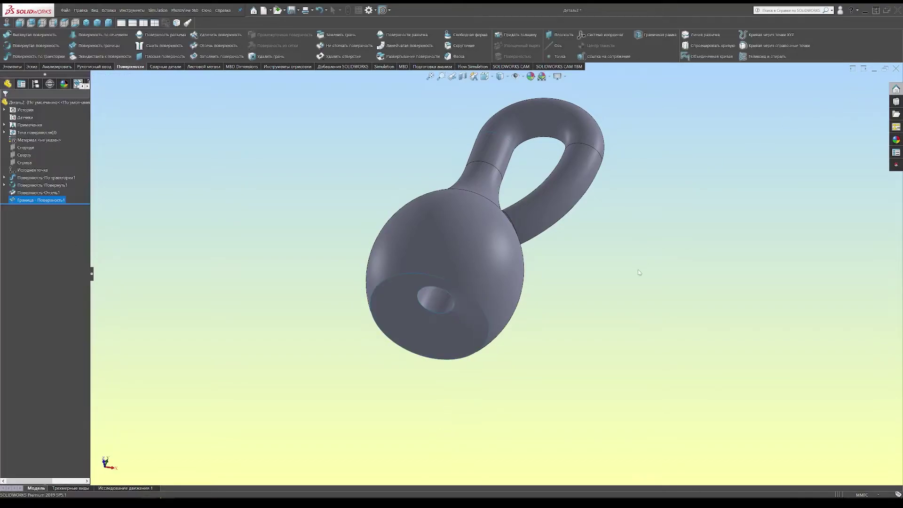
scroll(440, 266, "up", 3)
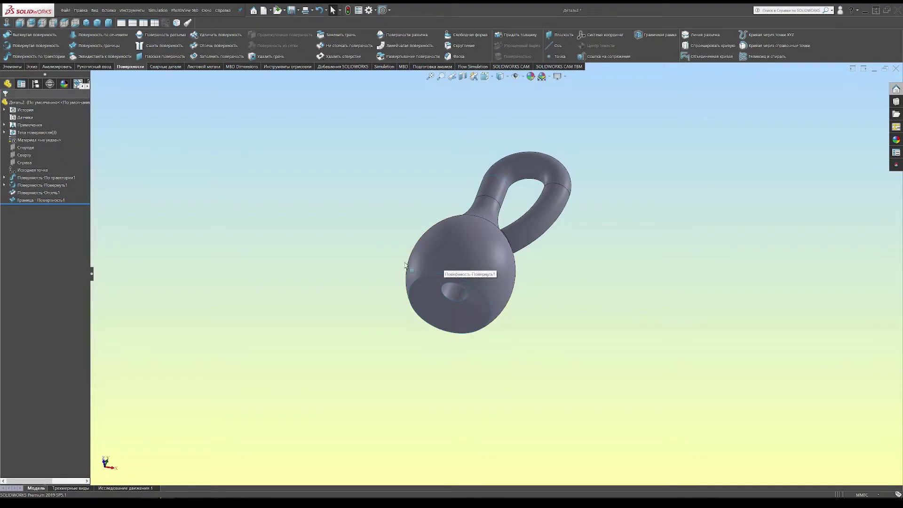
scroll(558, 212, "down", 3)
mouse_move(559, 212)
middle_mouse_down()
mouse_move(537, 278)
mouse_move(526, 226)
middle_mouse_up()
Step: Thicken the bottom cap surface, then the trimmed bottle body surface
left_click(516, 38)
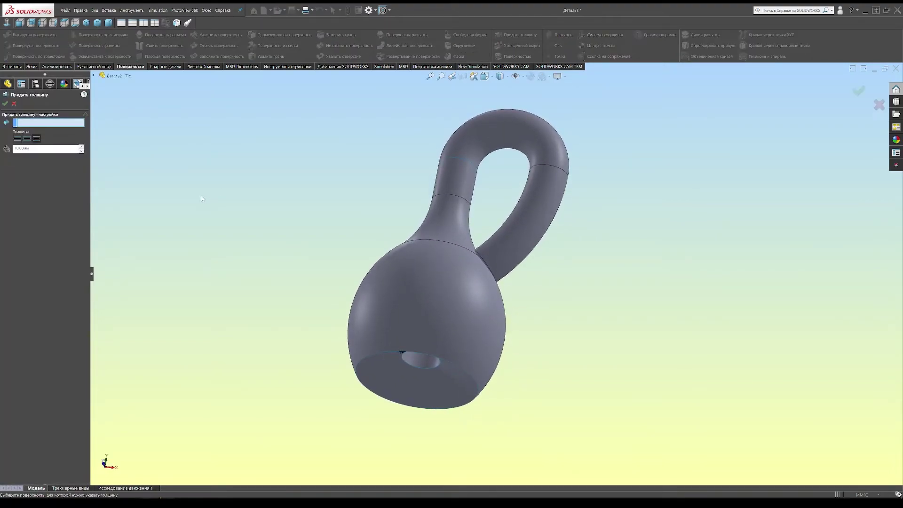
type("0")
left_click(379, 367)
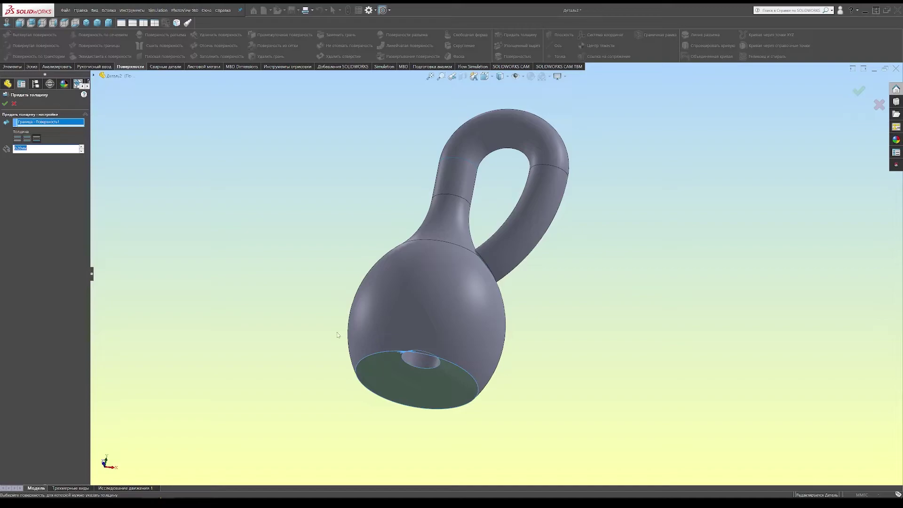
left_click(4, 104)
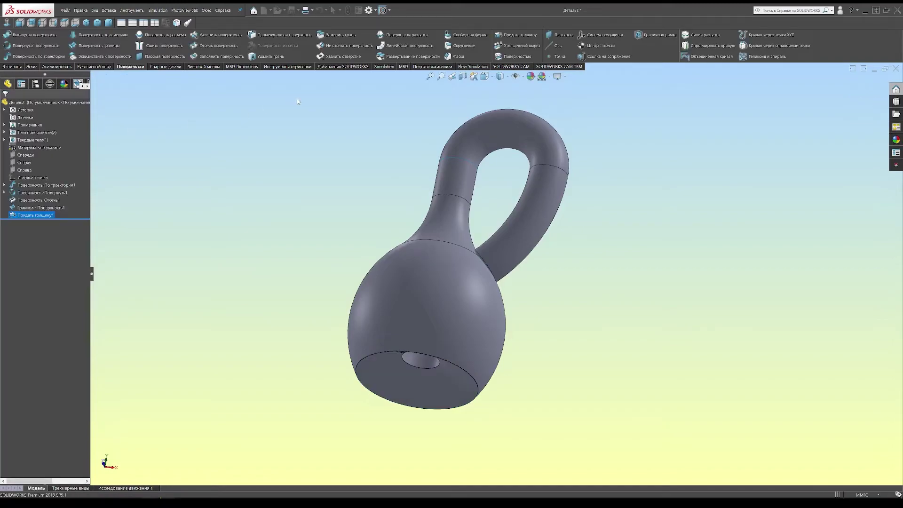
left_click(517, 35)
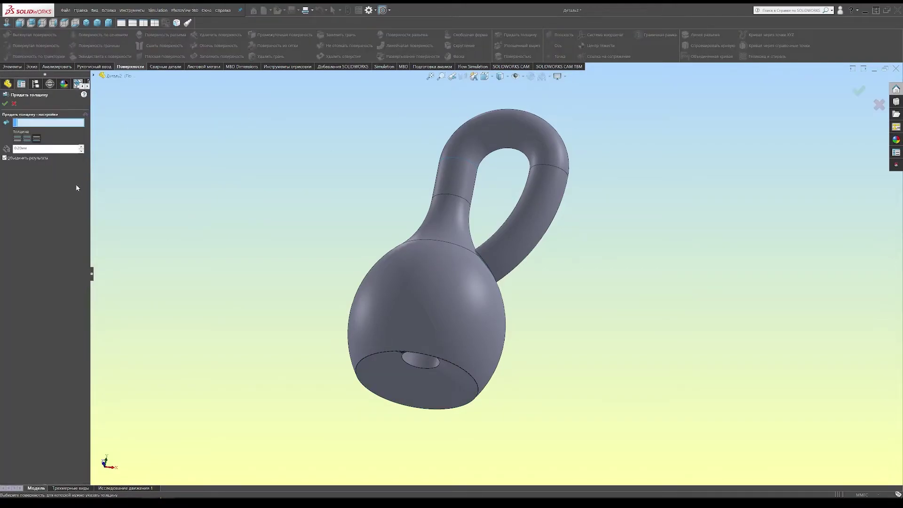
left_click(390, 307)
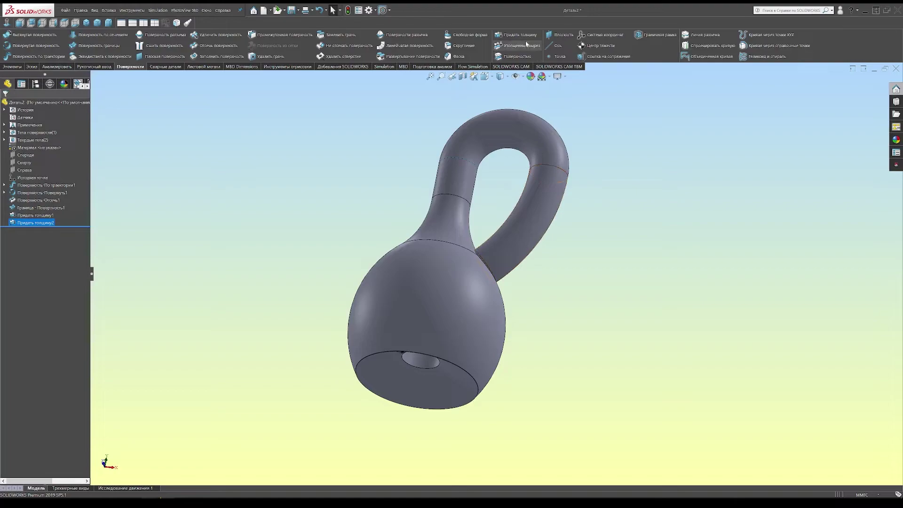
Step: Thicken the handle surface as a separate body with Merge result unchecked
left_click(517, 34)
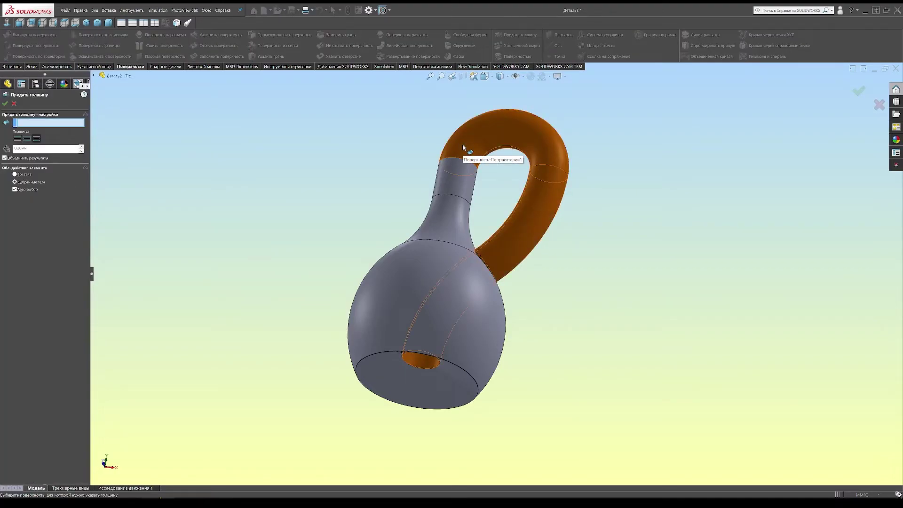
left_click(462, 147)
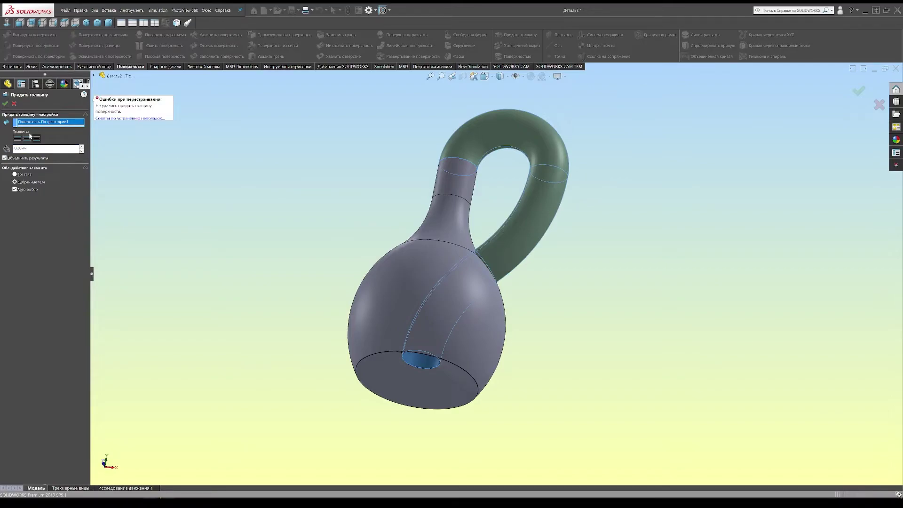
left_click(28, 159)
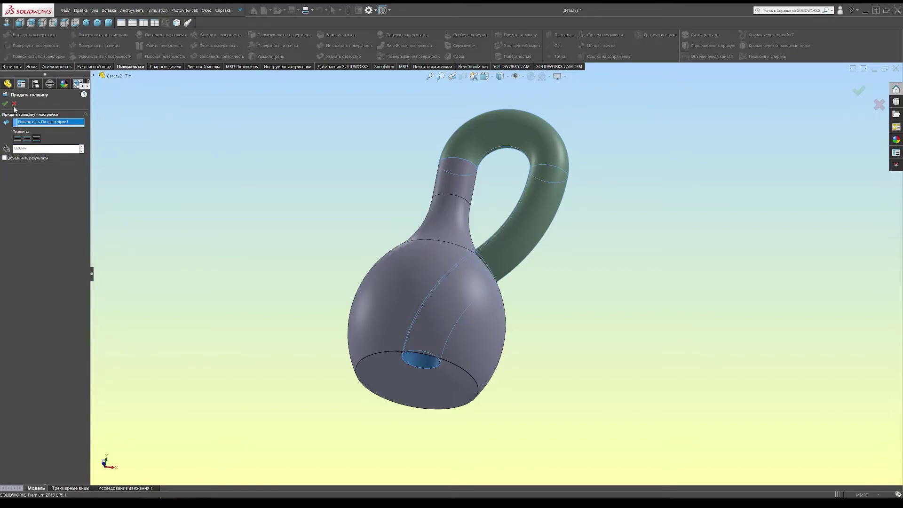
key("Return")
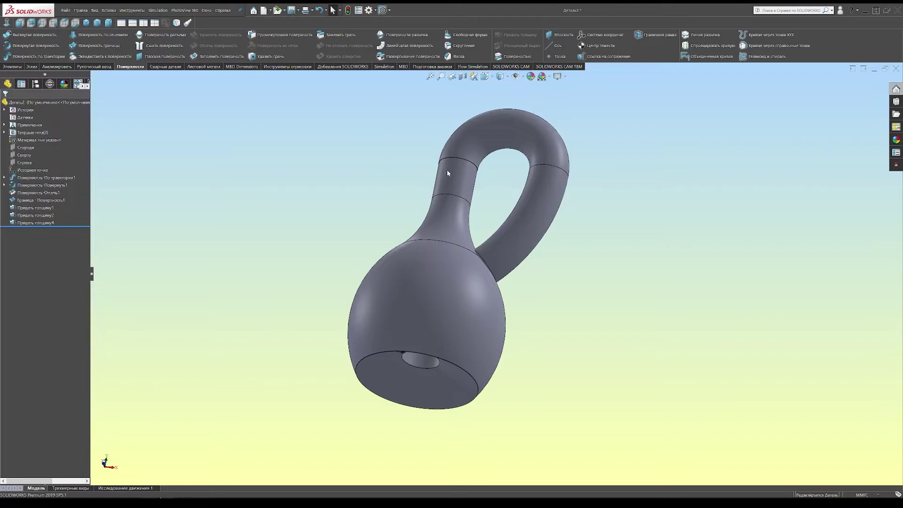
Step: Assign the Glass (Стекло) material from Other Non-metals (Другие неметаллы) to the Klein bottle part
scroll(512, 218, "up", 3)
mouse_move(512, 220)
middle_mouse_down()
mouse_move(520, 134)
mouse_move(521, 220)
middle_mouse_up()
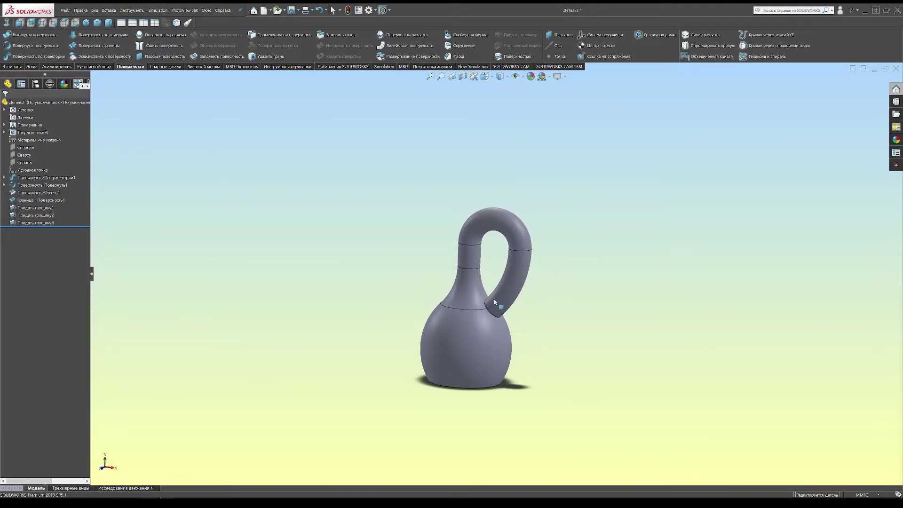
right_click(39, 140)
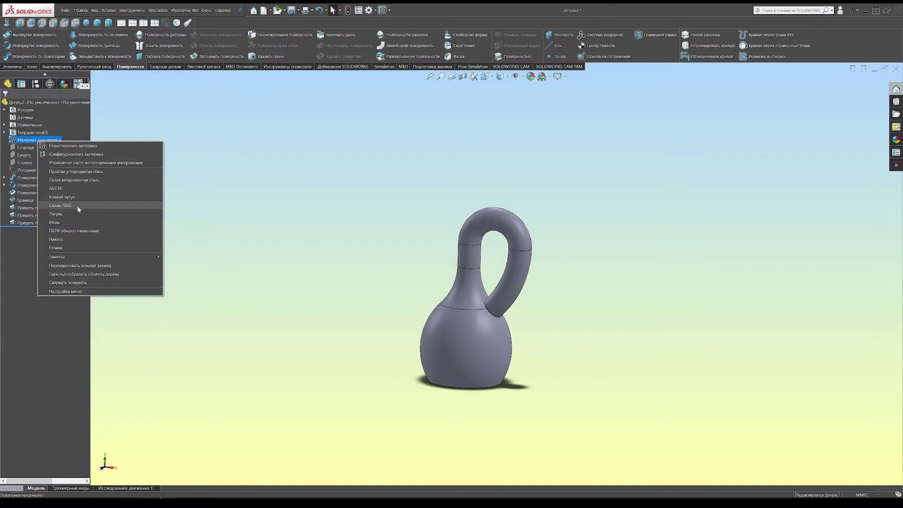
left_click(66, 146)
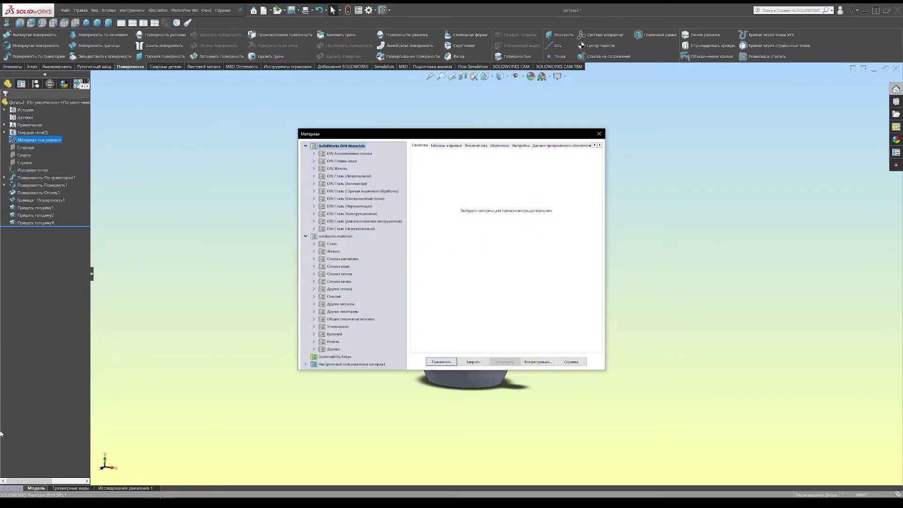
left_click(55, 327)
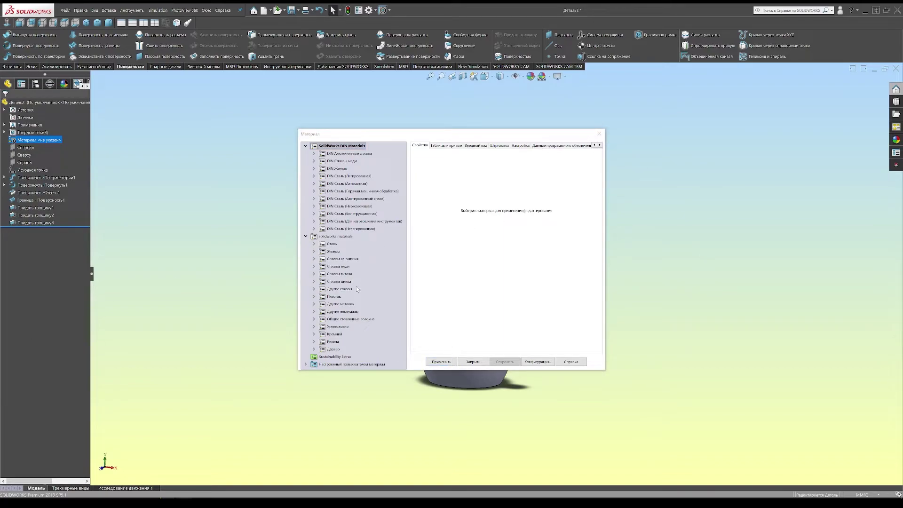
double_click(319, 311)
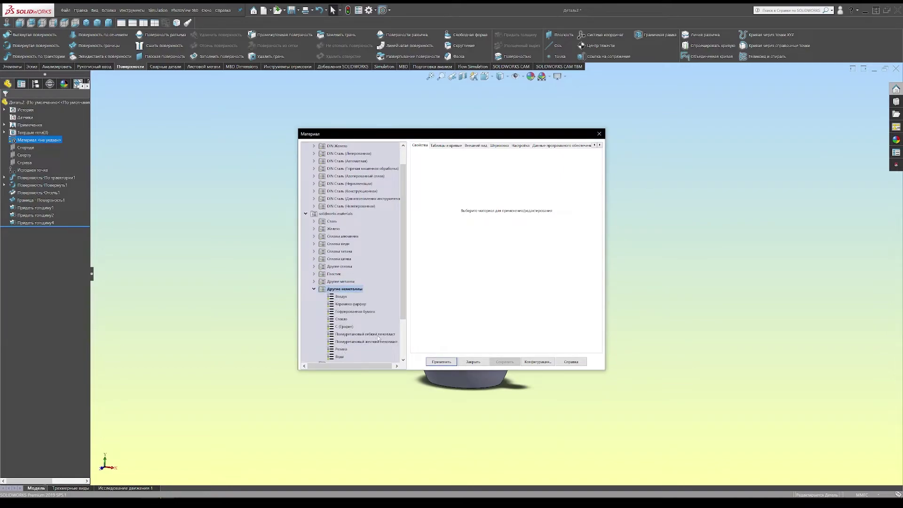
left_click(348, 319)
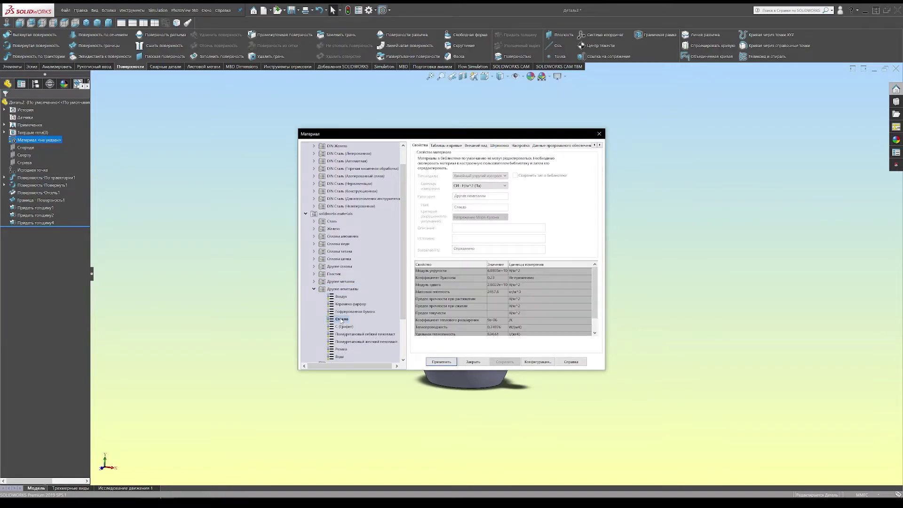
left_click(447, 362)
left_click(474, 361)
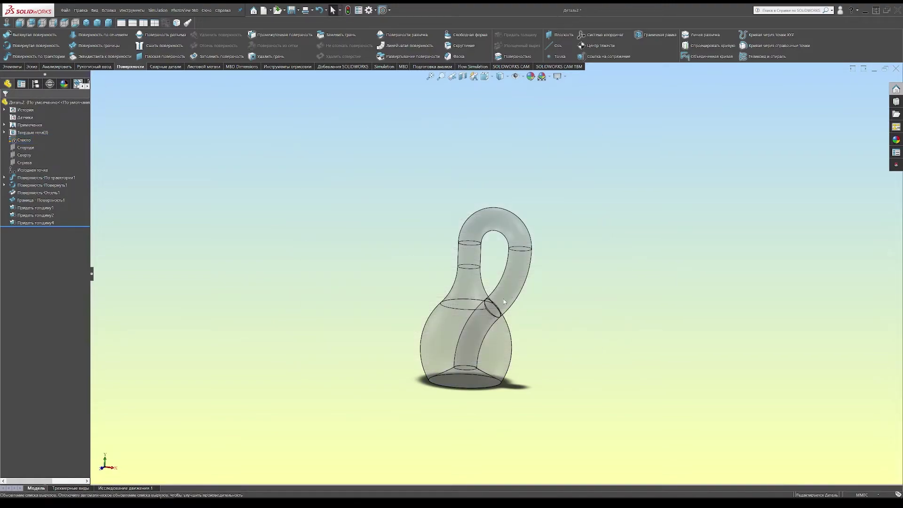
Step: In front view, apply the brown swatch from Appearances > Glass (Стекло) > Gloss (Глянец) to the bottle
middle_click_drag(504, 301, 539, 292)
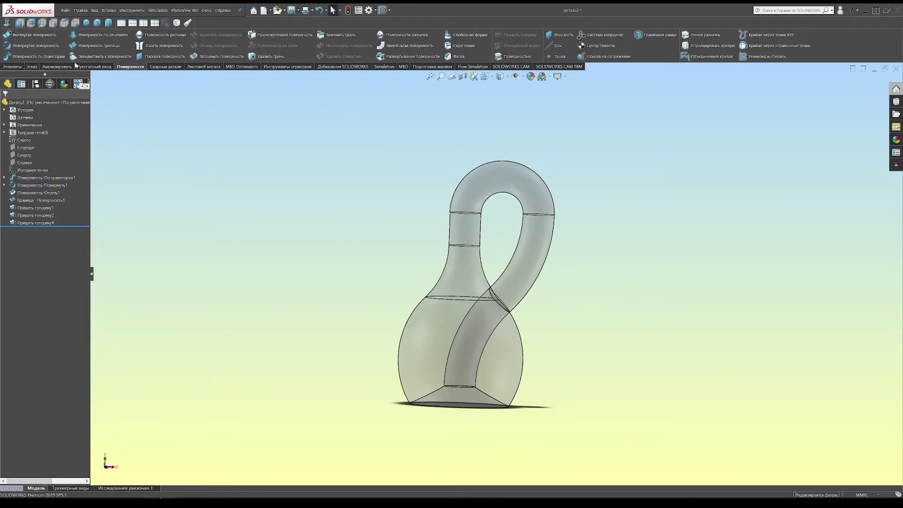
key("ctrl+1")
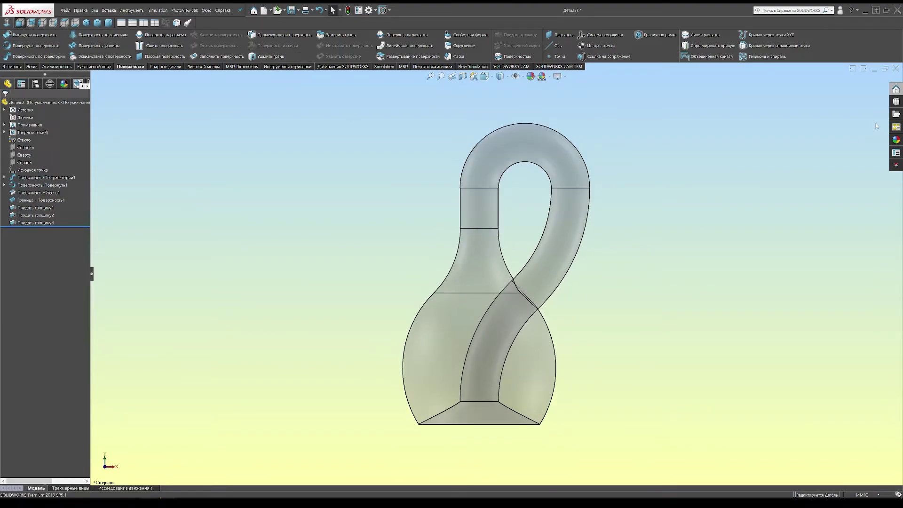
left_click(896, 139)
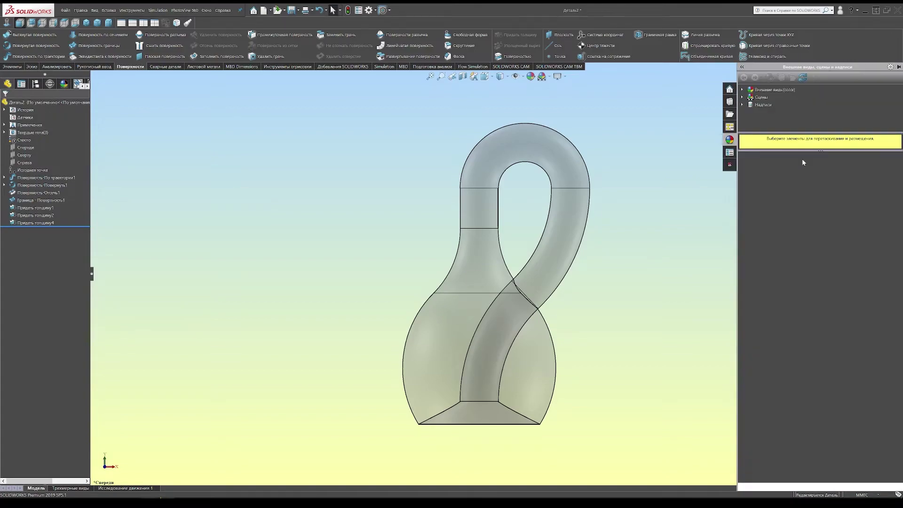
left_click(743, 89)
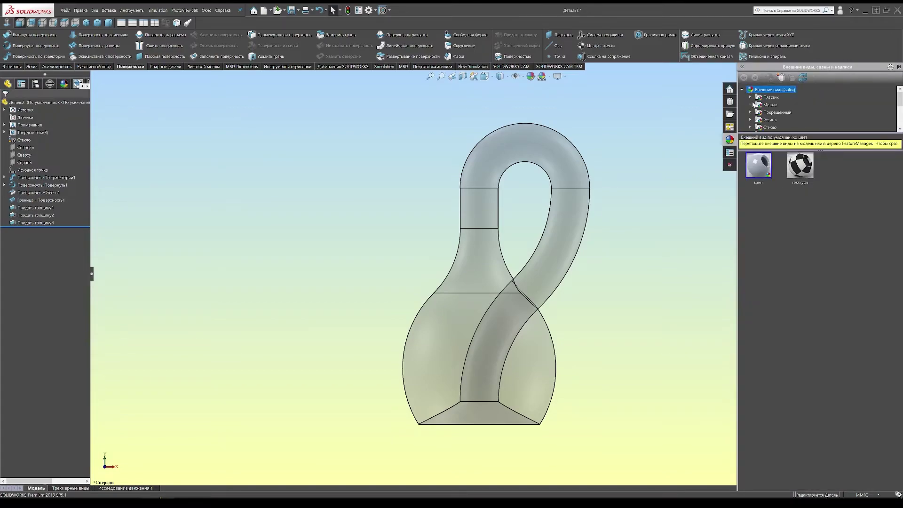
left_click(759, 128)
left_click_drag(780, 132, 780, 242)
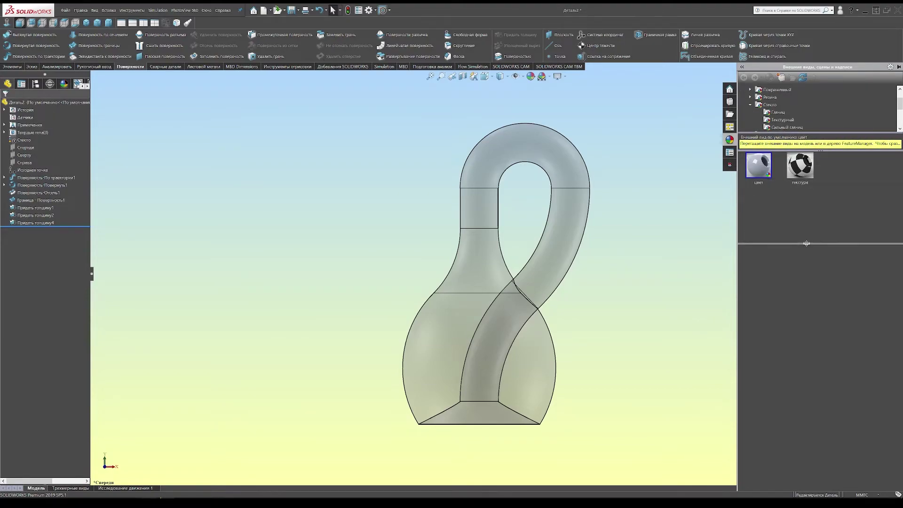
left_click(777, 135)
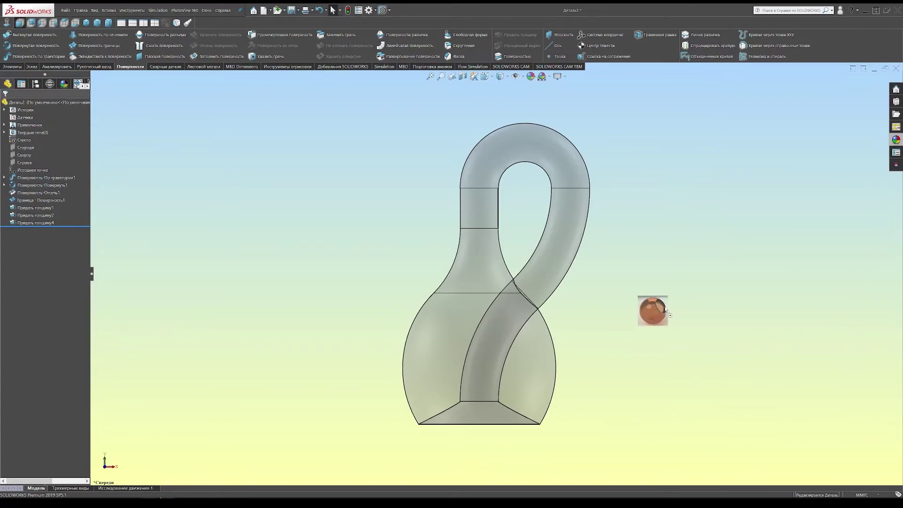
left_click_drag(765, 320, 666, 309)
scroll(642, 283, "up", 2)
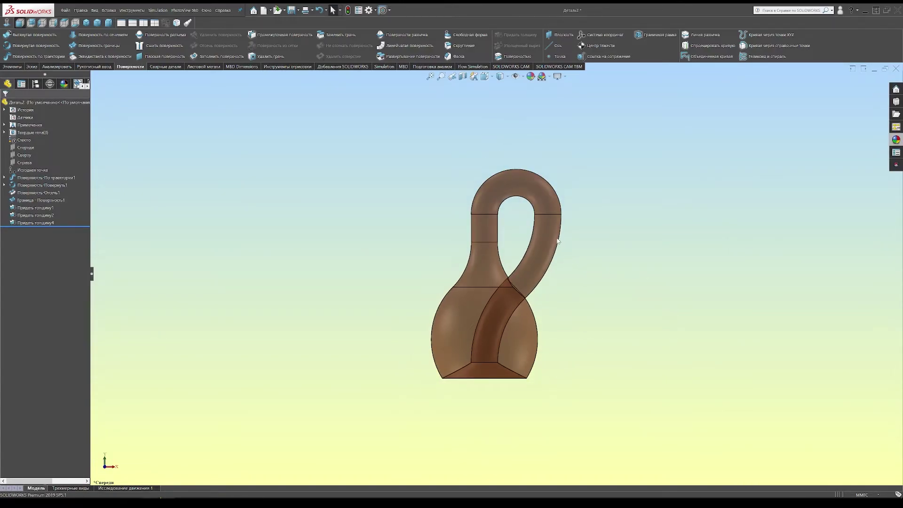
scroll(557, 241, "down", 1)
scroll(556, 242, "down", 1)
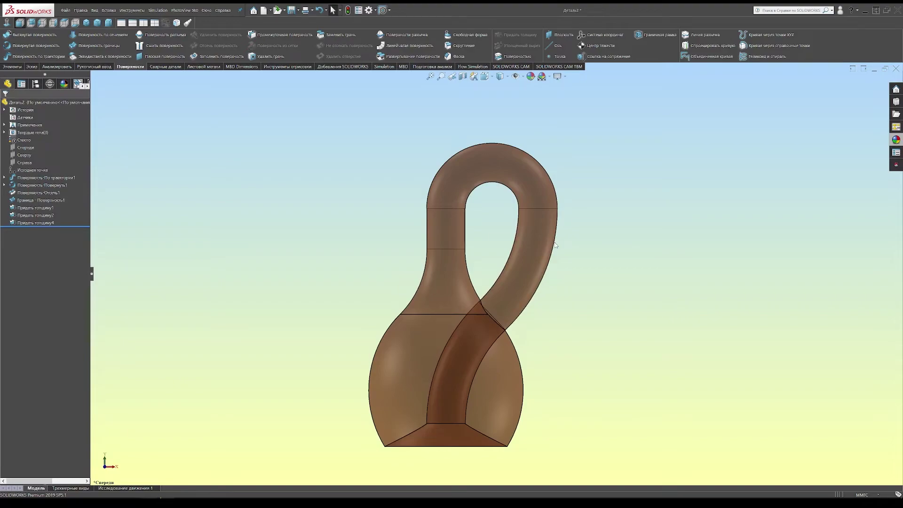
scroll(535, 351, "down", 1)
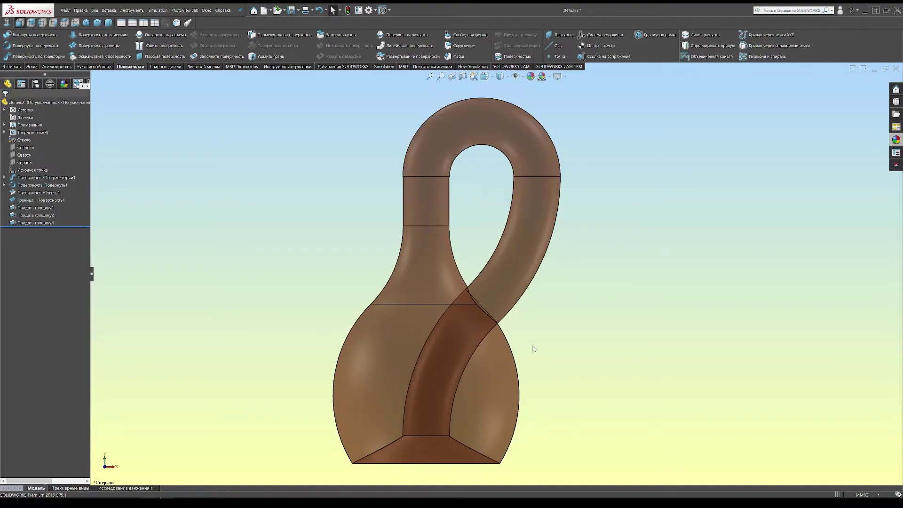
Step: Start a PhotoView 360 final render in perspective view
left_click(185, 10)
left_click(200, 96)
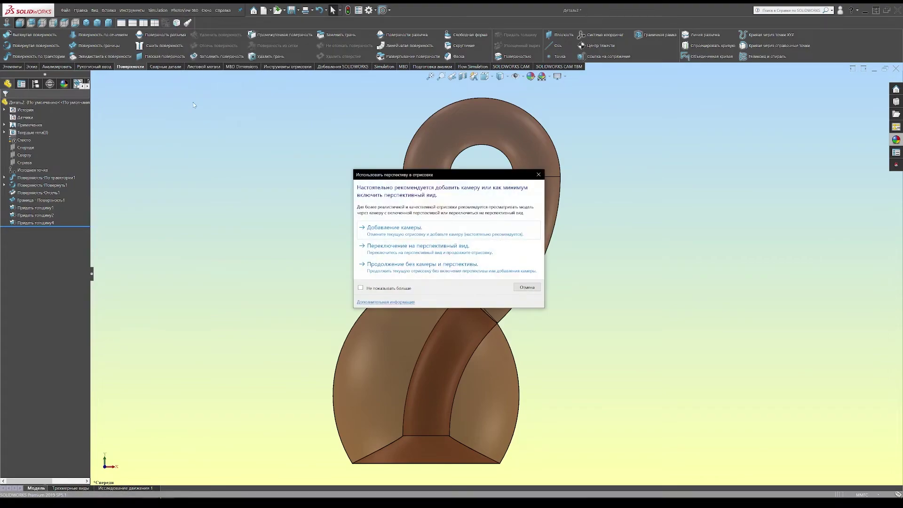
left_click(441, 248)
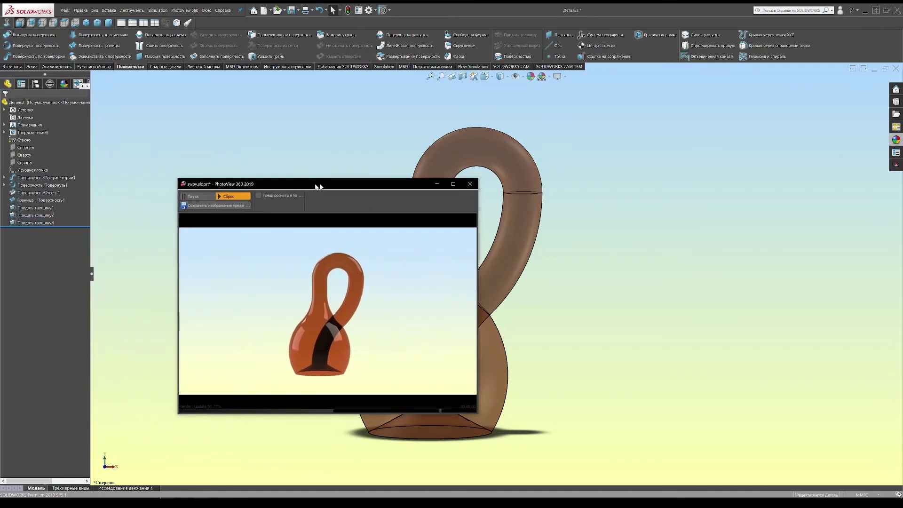
Step: Move and enlarge the render window to view the full rendered image
left_click_drag(315, 186, 428, 150)
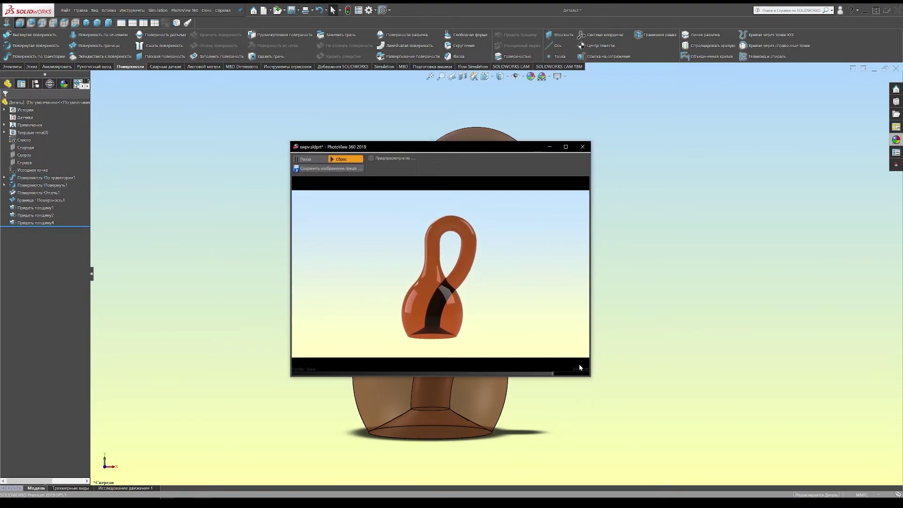
left_click_drag(590, 378, 697, 456)
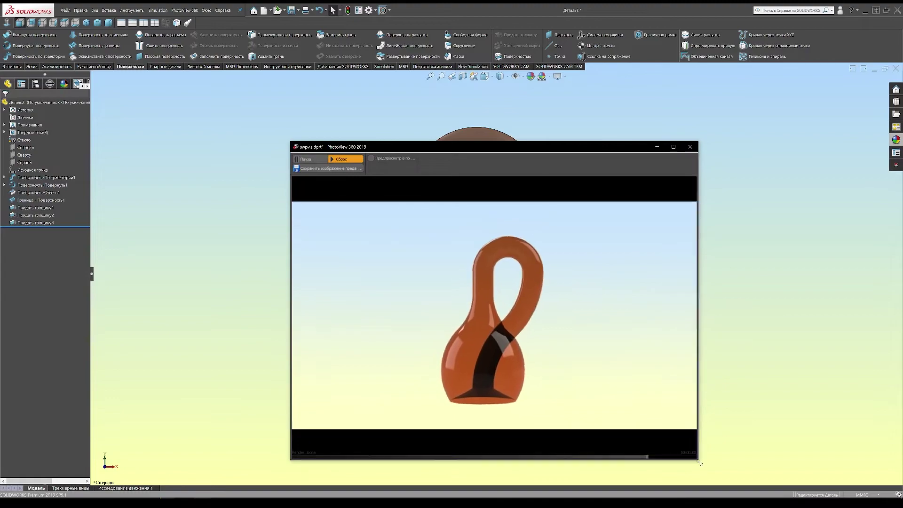
left_click_drag(515, 148, 463, 109)
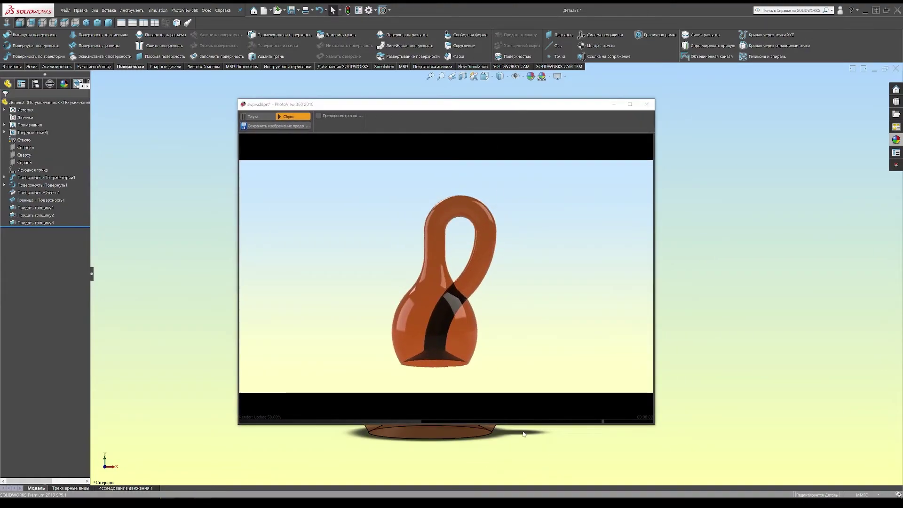
scroll(494, 444, "down", 2)
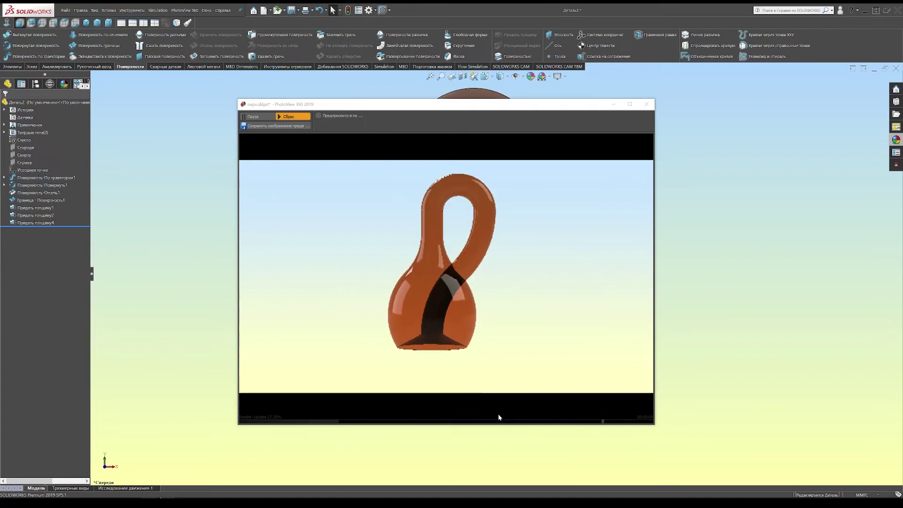
scroll(518, 451, "down", 2)
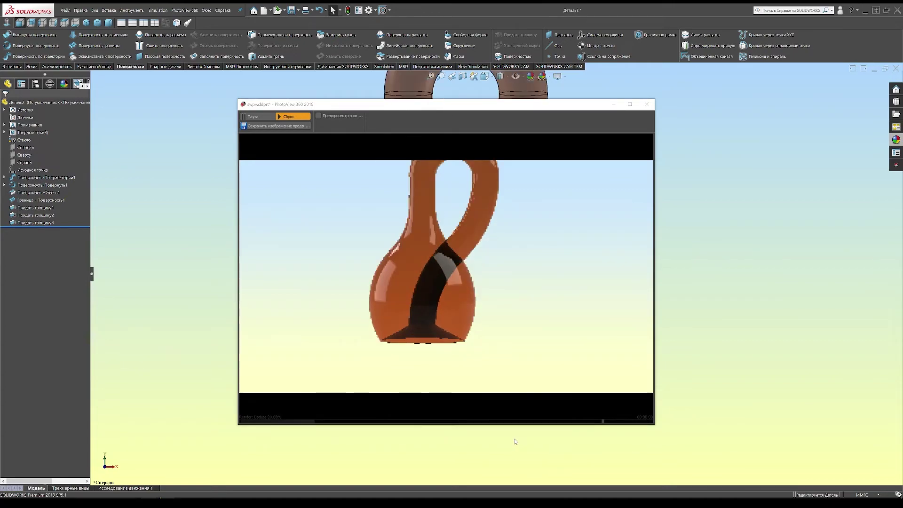
scroll(517, 452, "up", 2)
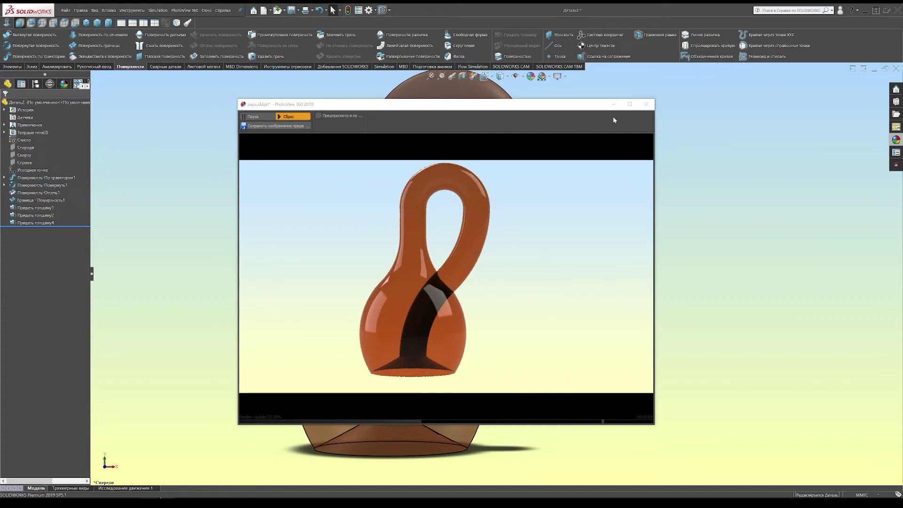
Step: Close the render window and set the display style to Shaded without edges
left_click(646, 104)
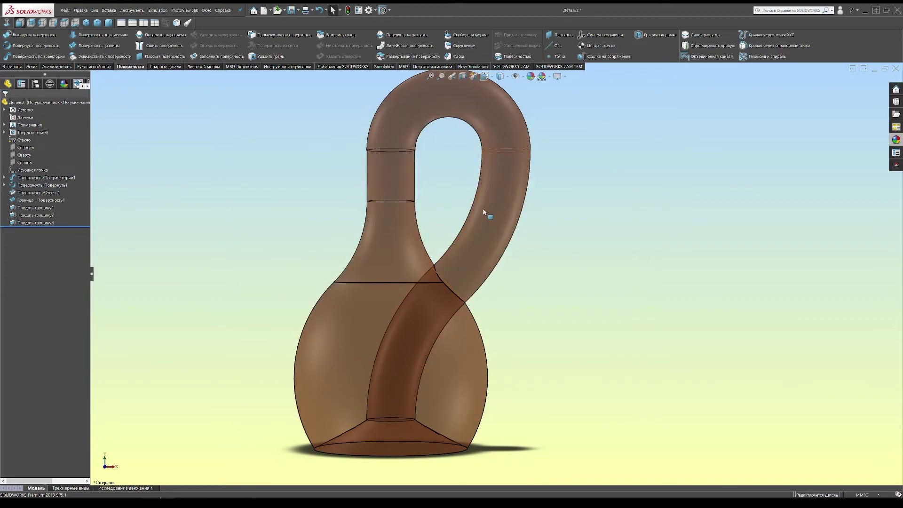
middle_click_drag(486, 222, 504, 228, "ctrl")
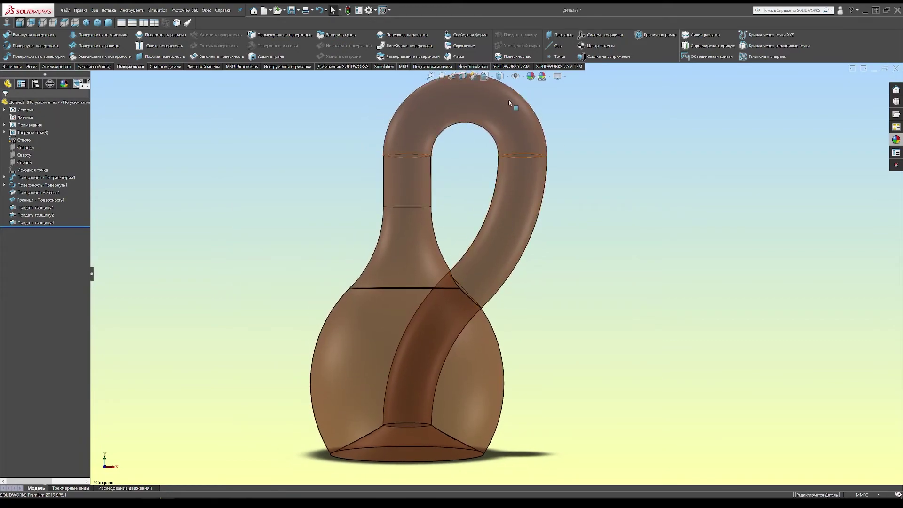
mouse_move(500, 75)
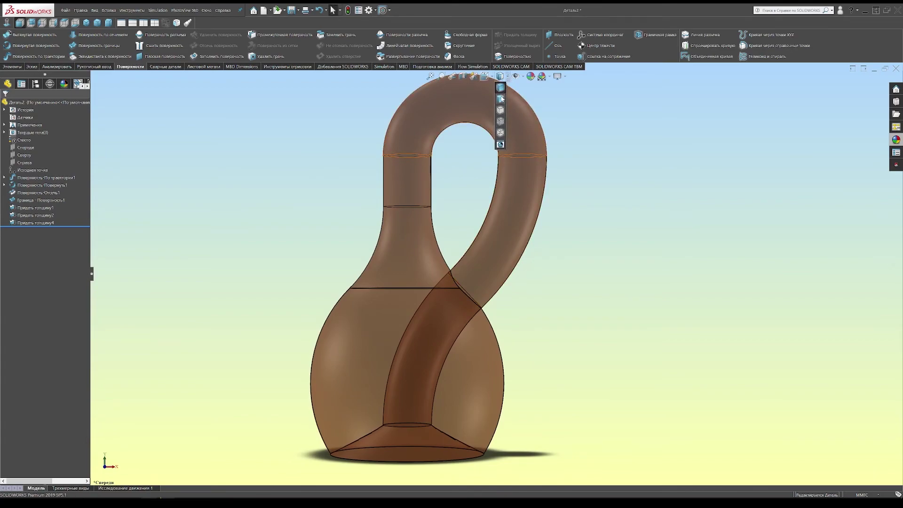
left_click(501, 99)
Step: Orbit and zoom to inspect the bulb end and the whole looped bottle
mouse_move(447, 312)
middle_mouse_down()
mouse_move(454, 317)
mouse_move(476, 243)
mouse_move(480, 168)
mouse_move(470, 240)
middle_mouse_up()
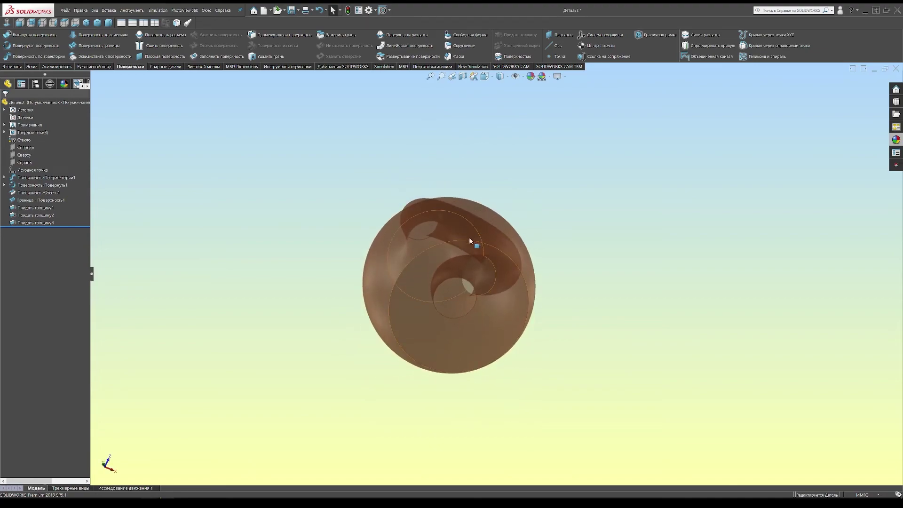
scroll(469, 245, "down", 3)
middle_click_drag(456, 270, 514, 308)
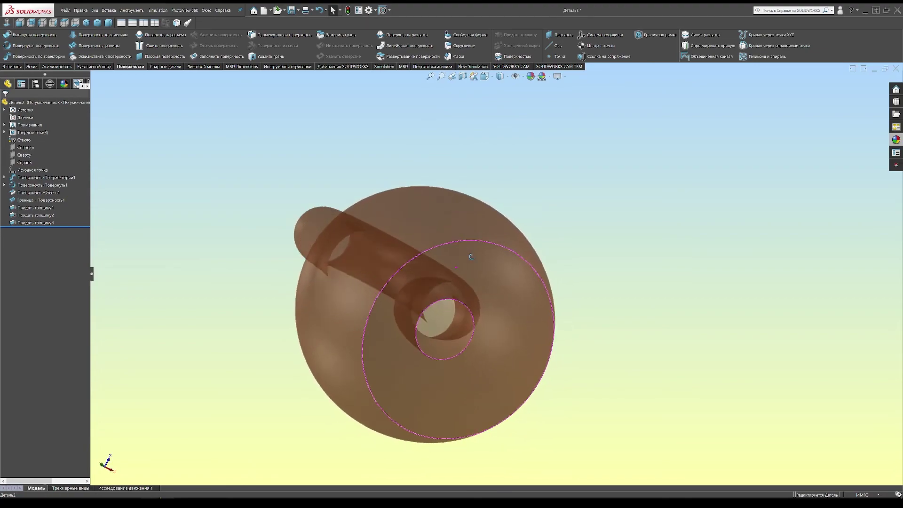
scroll(514, 309, "down", 5)
scroll(350, 282, "down", 2)
scroll(351, 283, "up", 3)
mouse_move(351, 283)
middle_mouse_down()
mouse_move(487, 316)
mouse_move(582, 202)
mouse_move(568, 146)
mouse_move(543, 205)
mouse_move(575, 186)
middle_mouse_up()
scroll(399, 311, "down", 1)
scroll(404, 316, "up", 2)
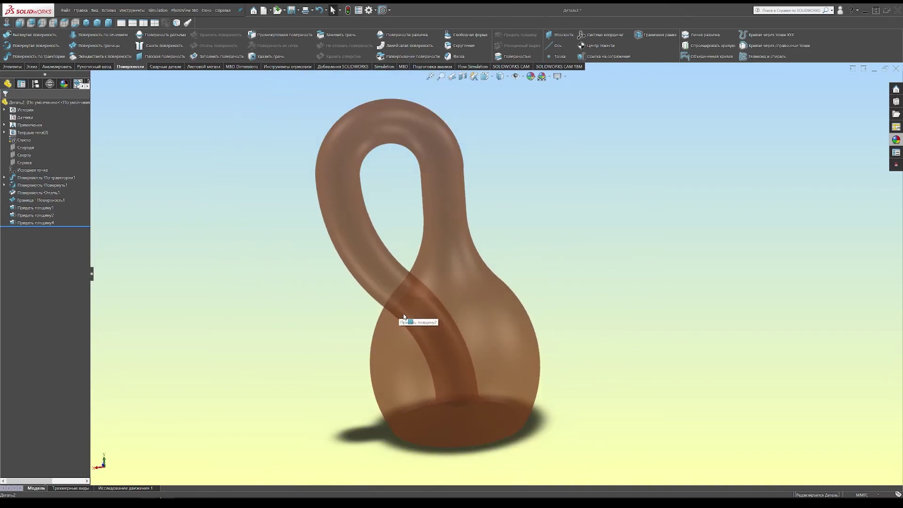